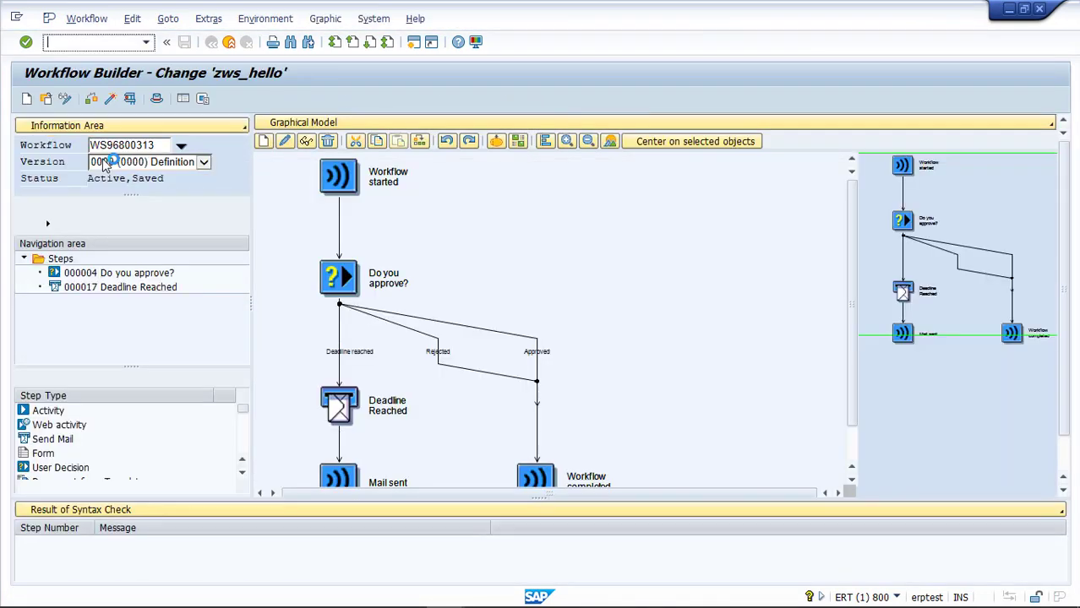
Examine the latest-end deadline settings of the "Do you approve?" decision step
left_click(346, 280)
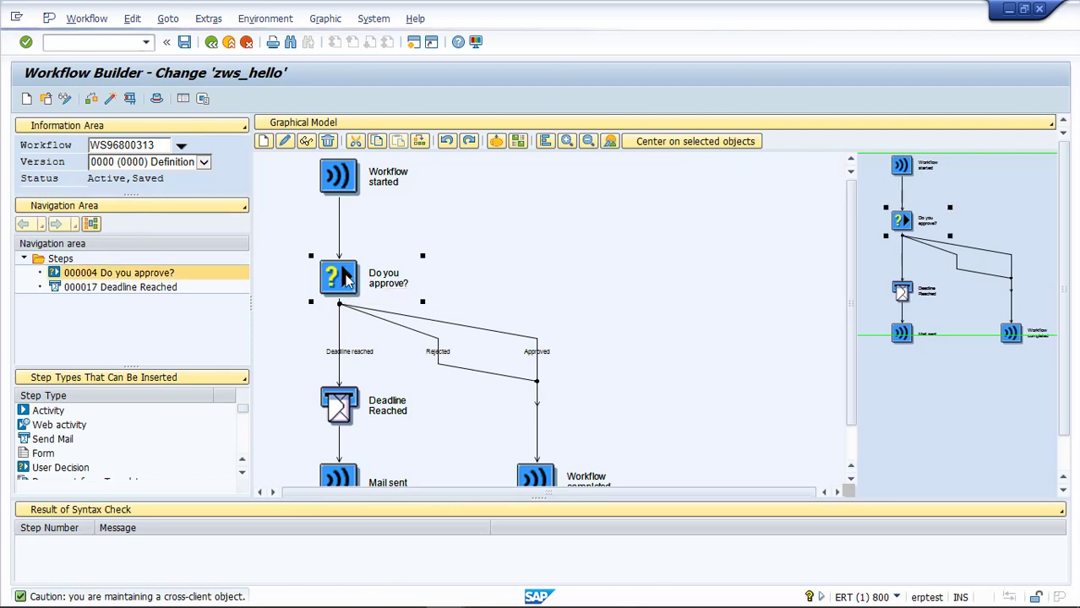
double_click(346, 279)
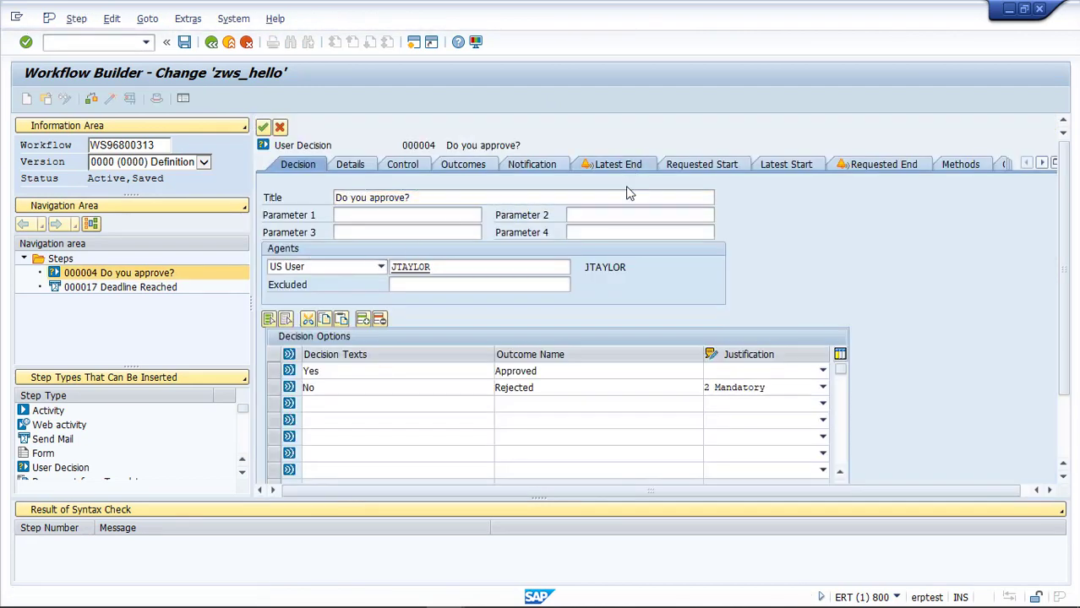
left_click(618, 164)
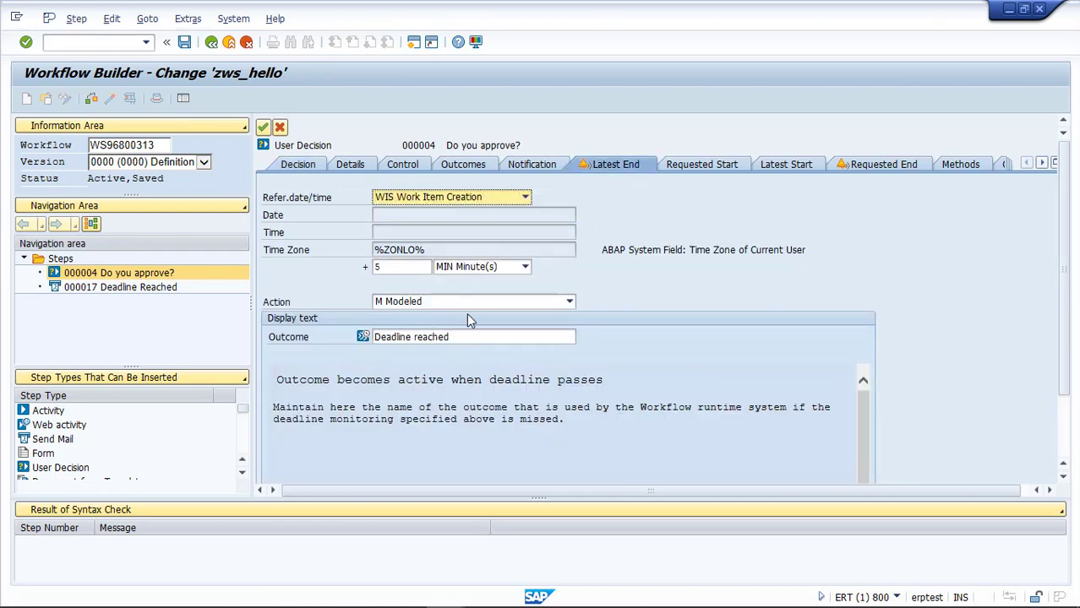
left_click(279, 128)
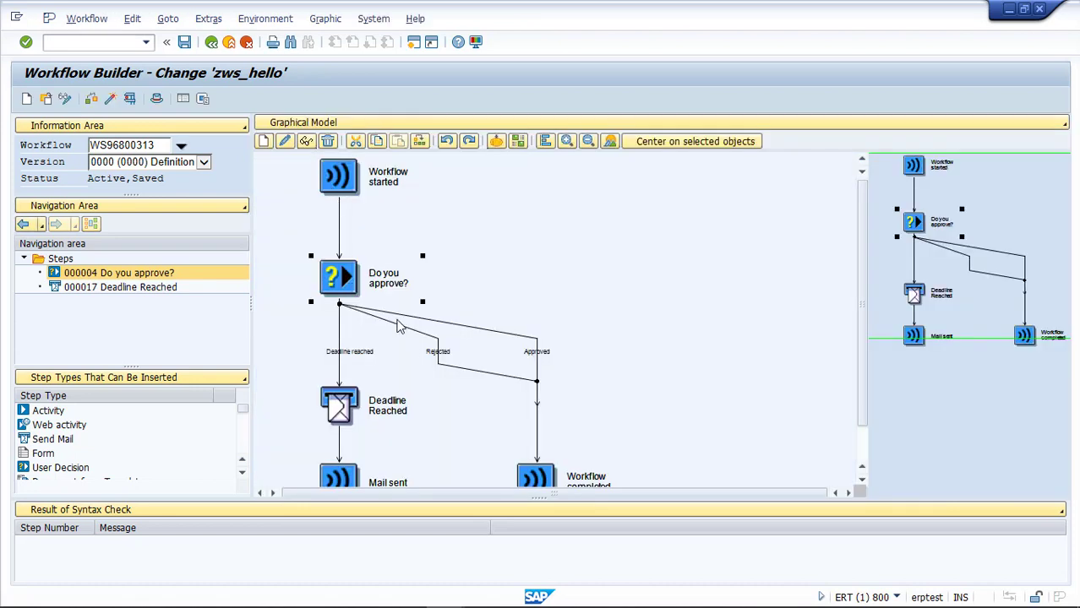
Delete the Deadline Reached mail step from the workflow and align the remaining diagram
right_click(342, 404)
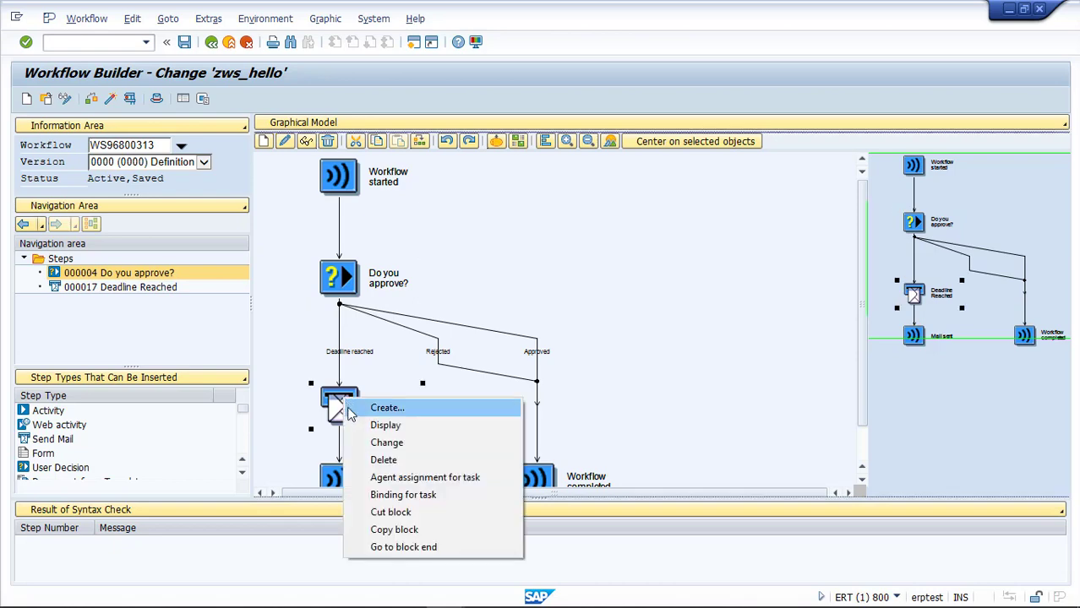
left_click(382, 460)
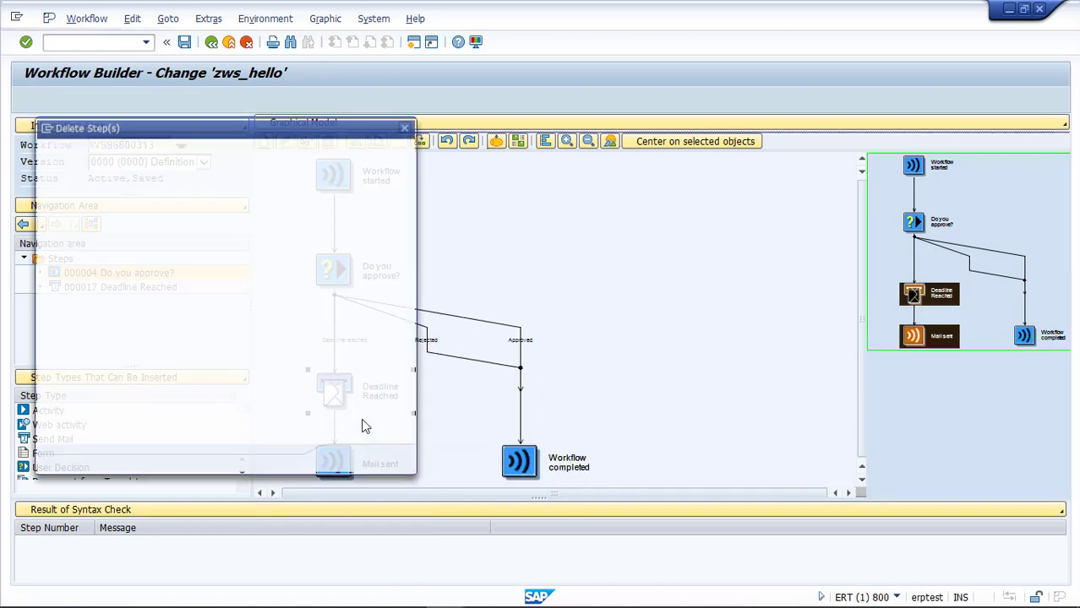
left_click(136, 256)
left_click_drag(221, 256, 105, 259)
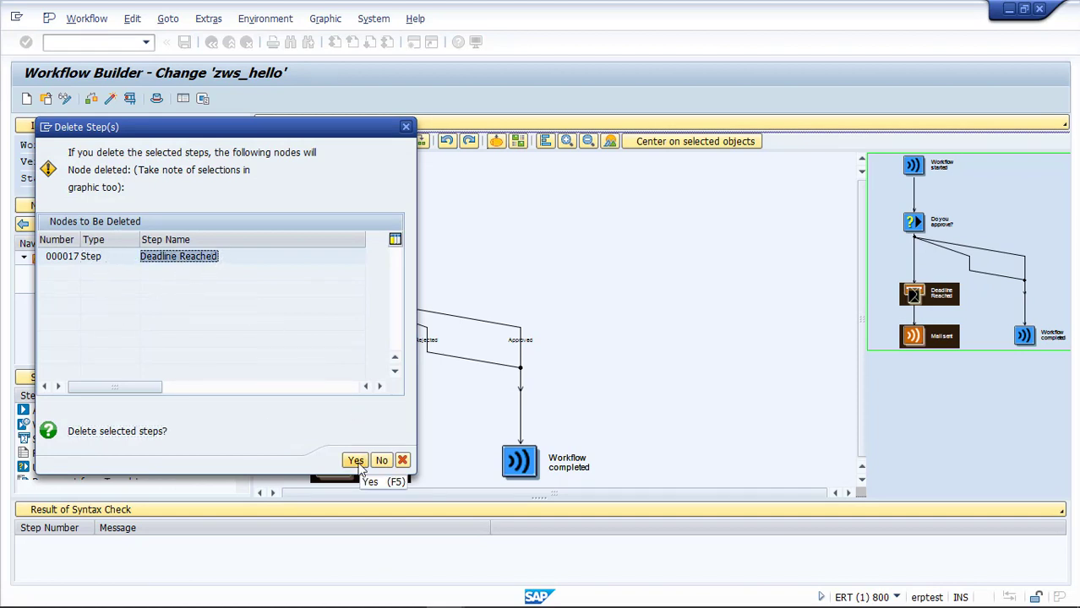
left_click(356, 461)
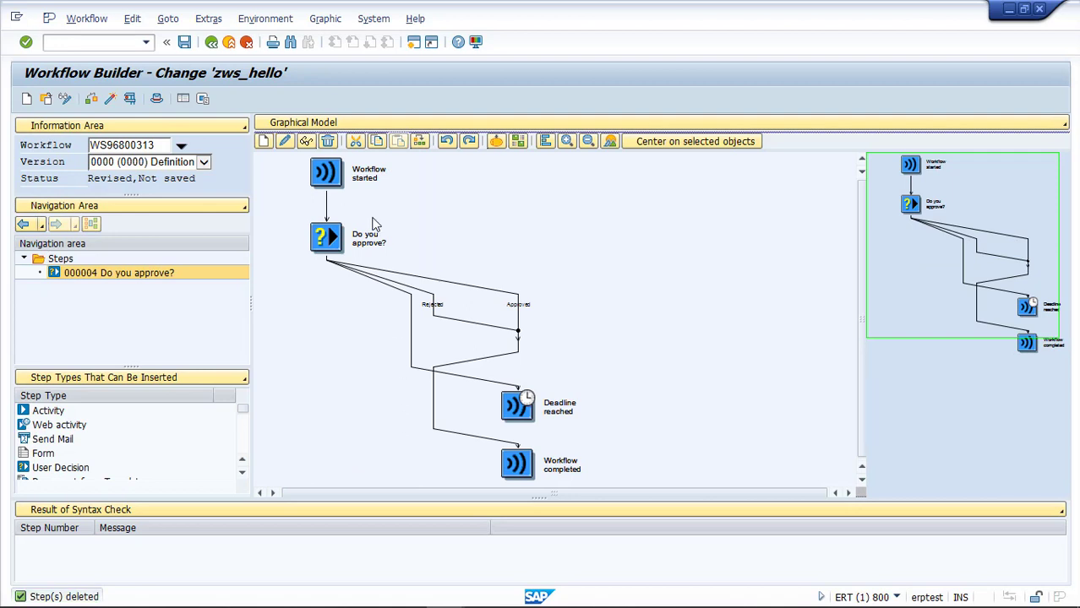
left_click(547, 142)
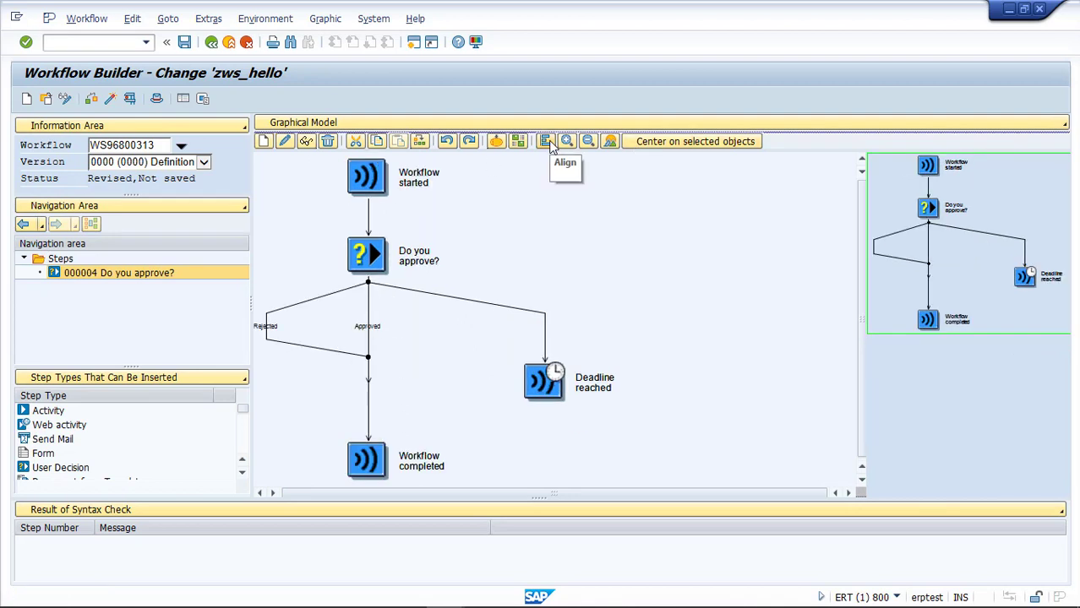
Activate the "Processing obsolete" outcome of the "Do you approve?" decision with the name Decision Obsolete, and check the workflow syntax
left_click(377, 262)
double_click(372, 257)
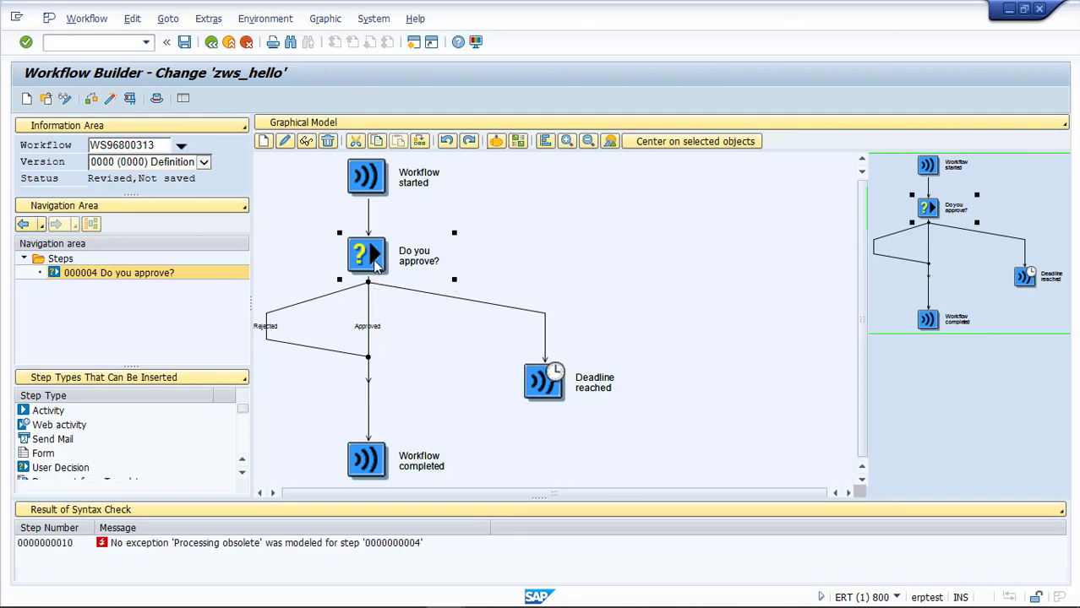
left_click(456, 165)
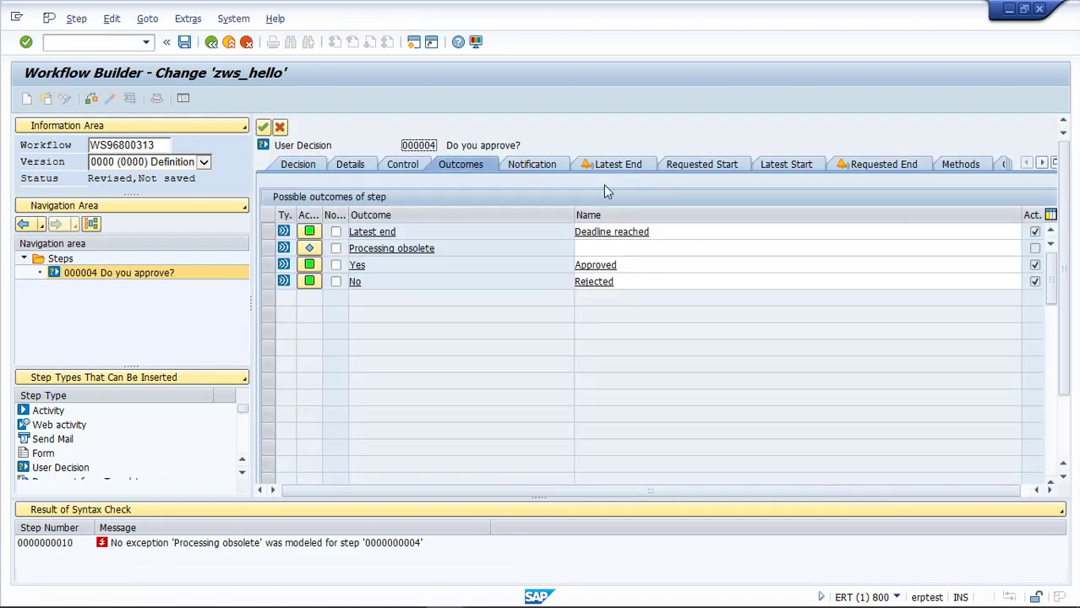
left_click(591, 249)
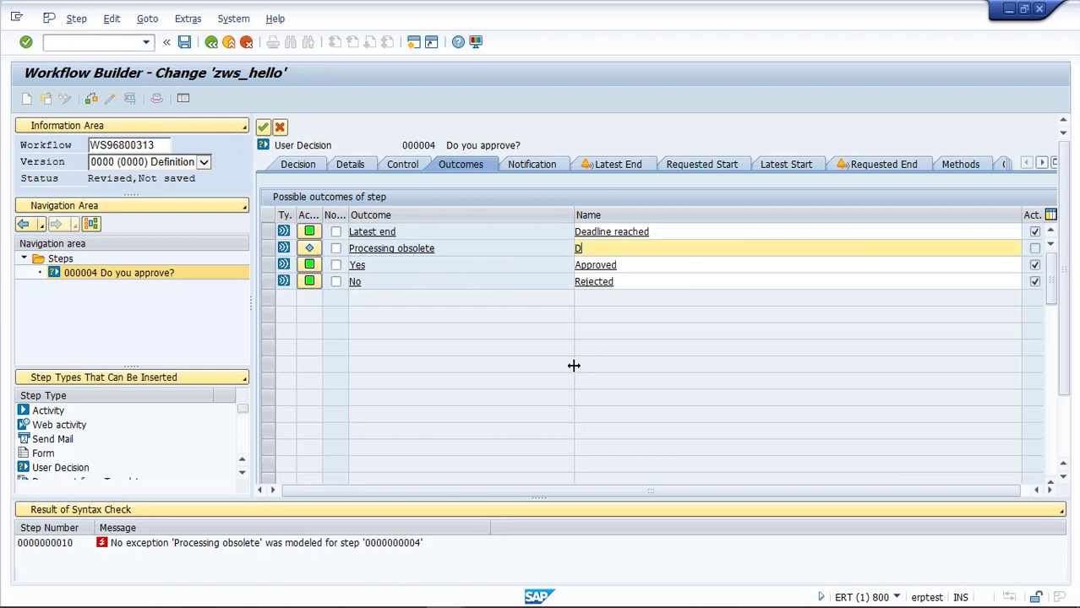
type("Decision Obsolete")
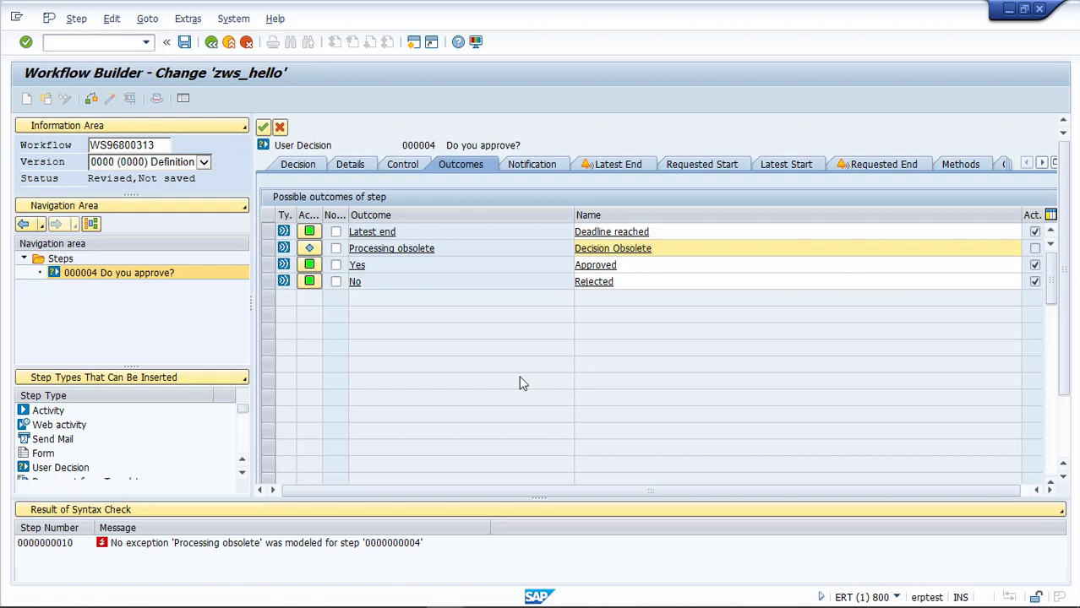
left_click(312, 247)
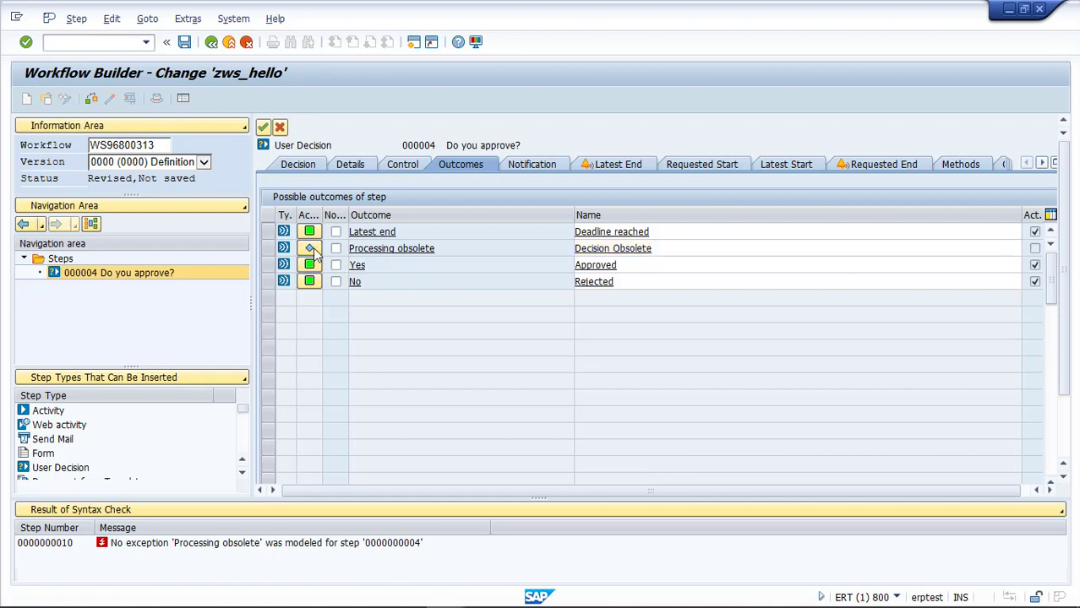
left_click(264, 128)
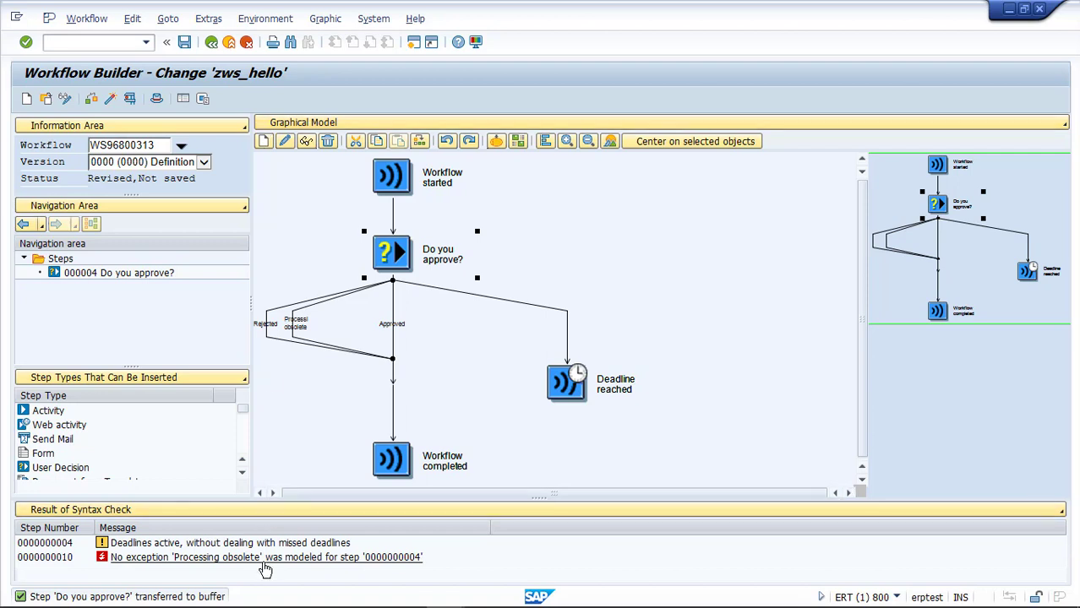
left_click(91, 98)
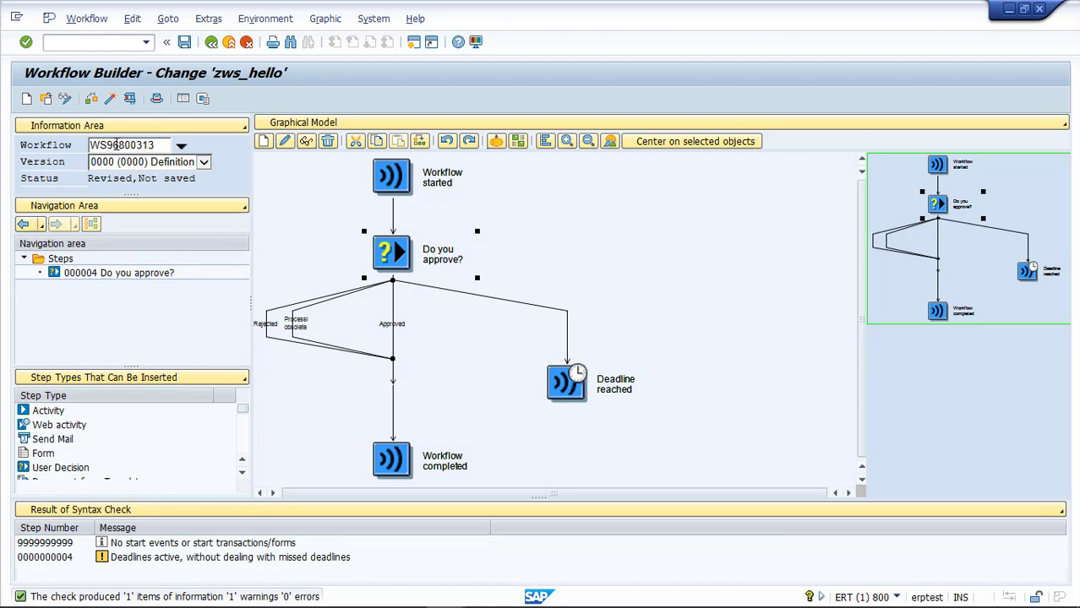
Insert a Process Control step in the branch leading to the Deadline reached event
right_click(571, 327)
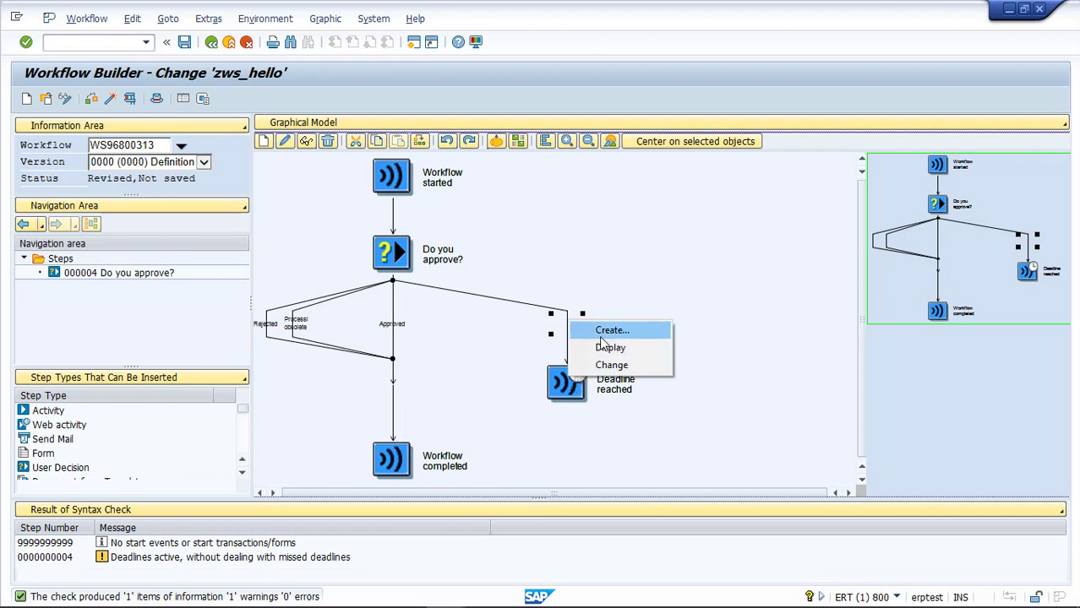
left_click(601, 334)
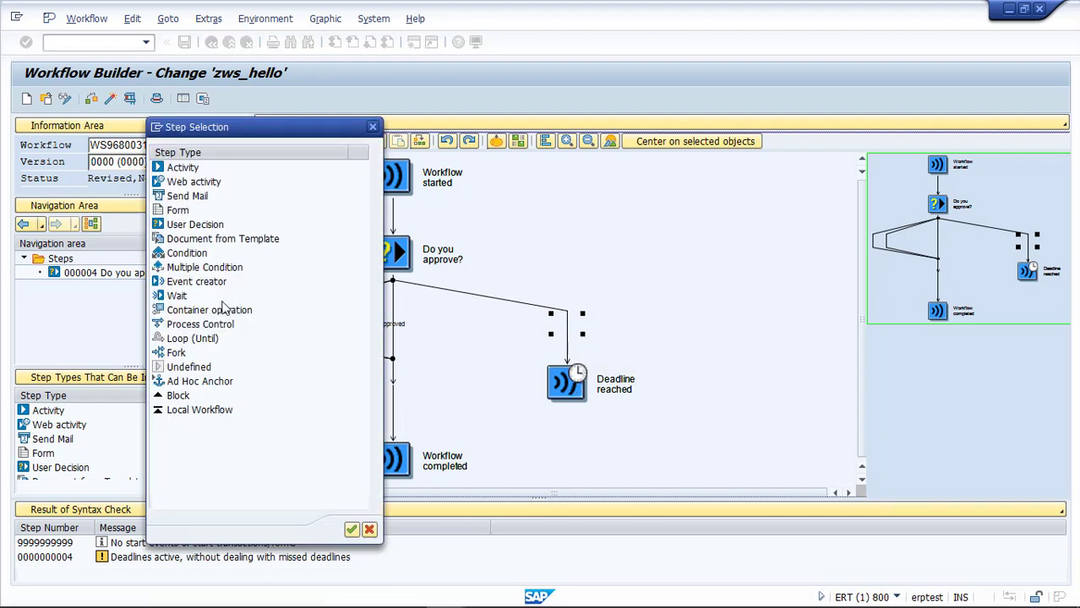
left_click(213, 329)
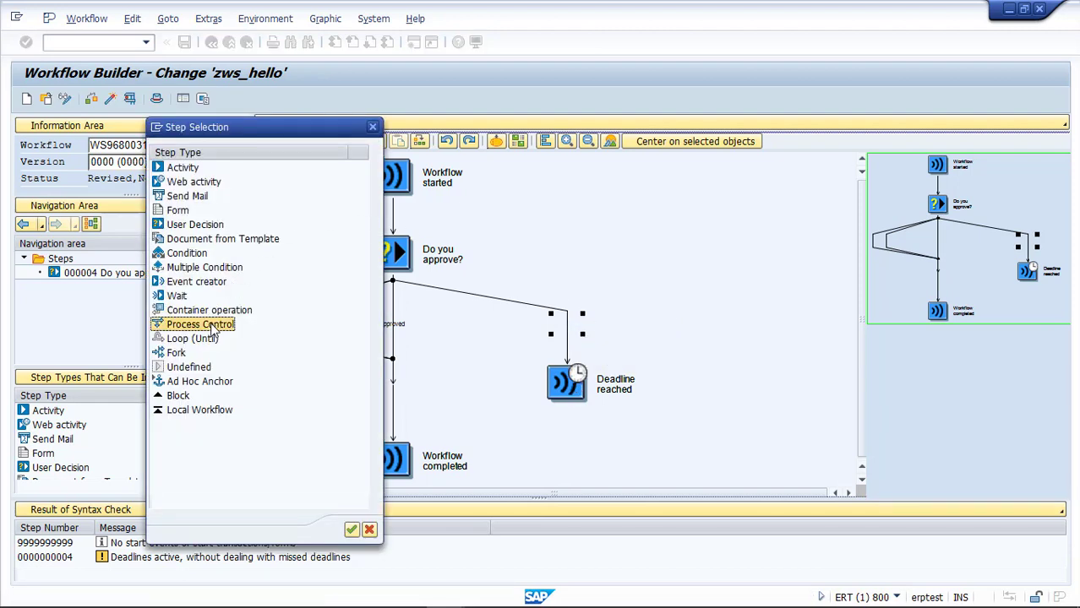
left_click(351, 530)
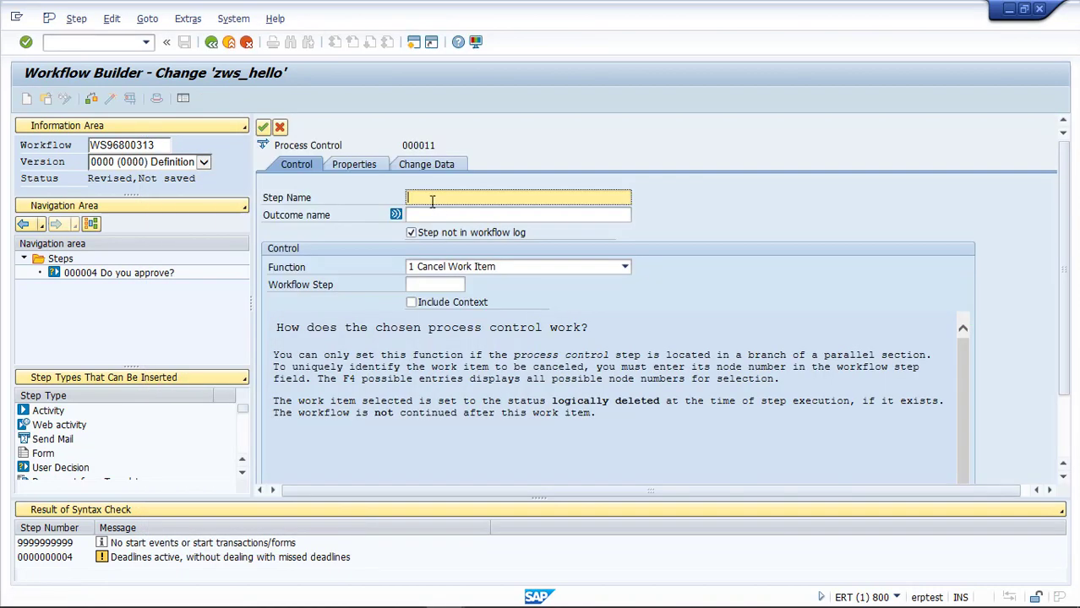
Name the process control step Set Decision Obsolete with outcome Decision Obsolete, and disable "Step not in workflow log"
type("Set Decision Obsolete")
key("Tab")
type("D")
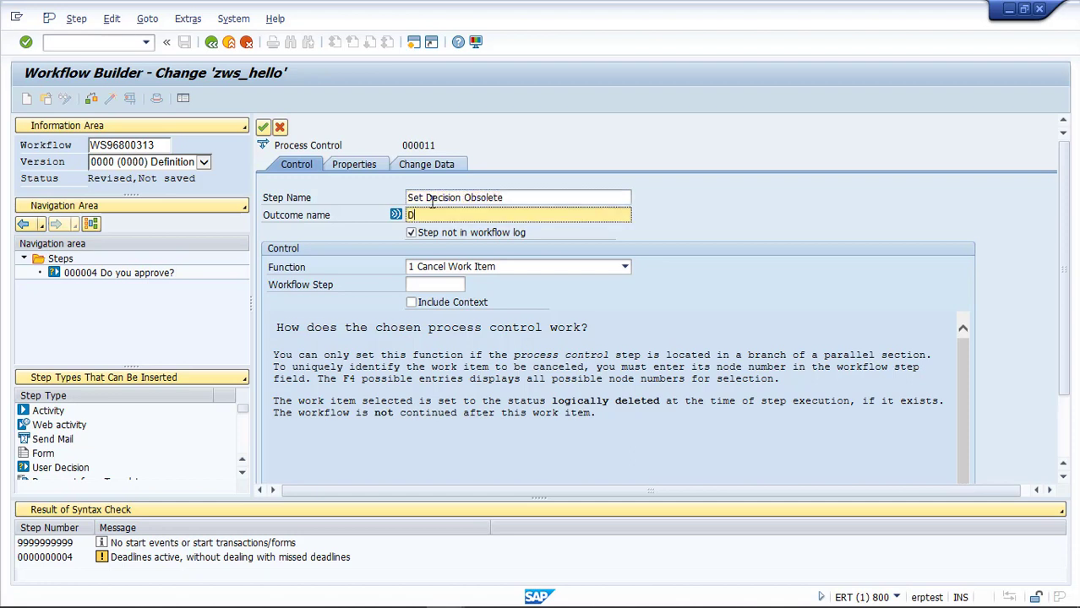
type("ecision Obsolete")
key("Tab")
key("space")
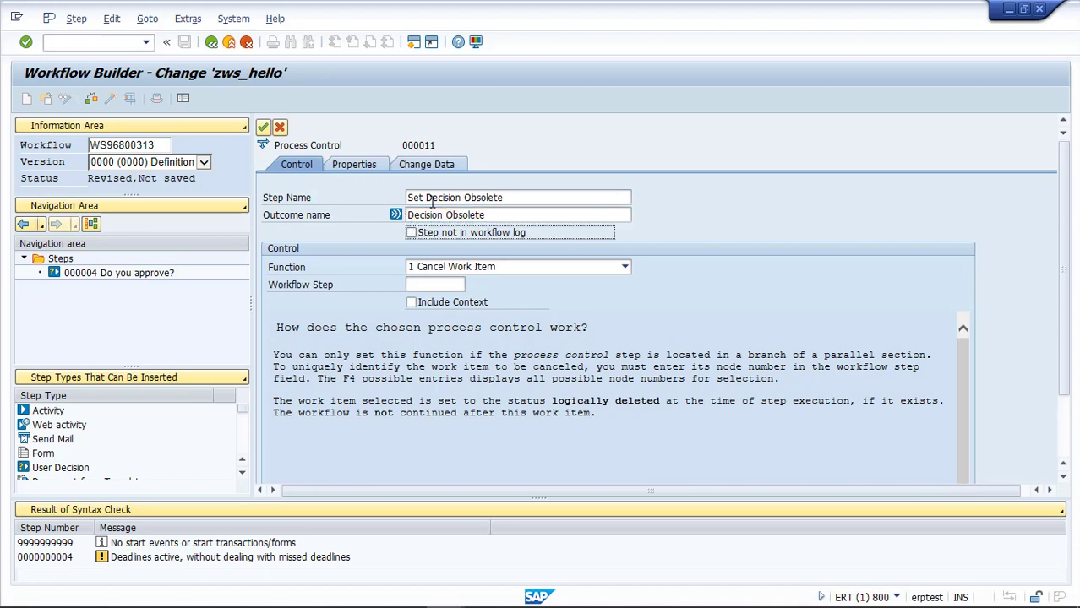
left_click(452, 270)
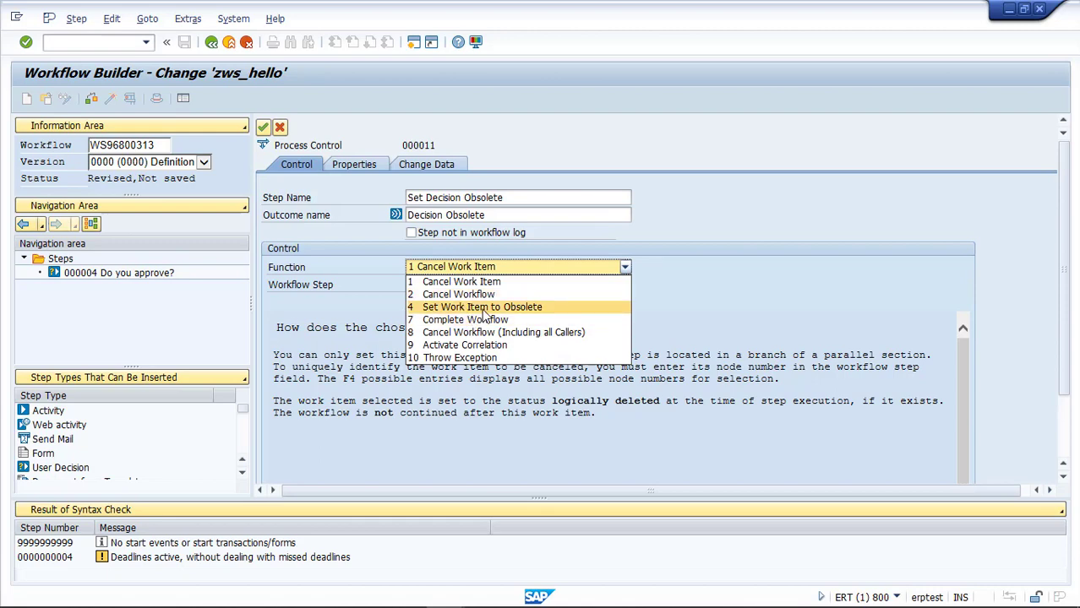
left_click(487, 307)
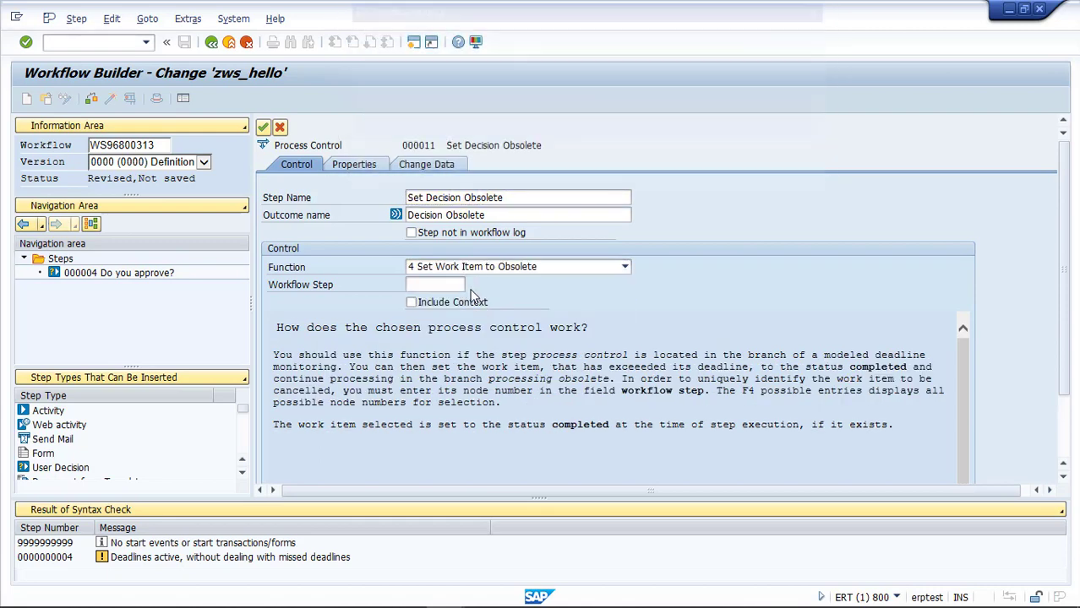
key("F4")
double_click(389, 101)
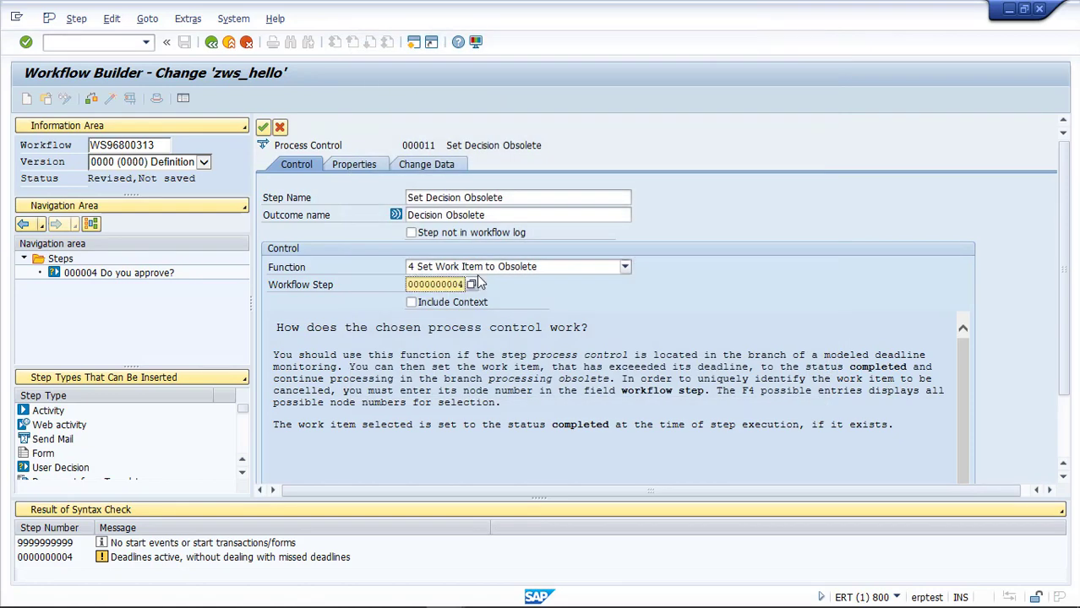
left_click(263, 127)
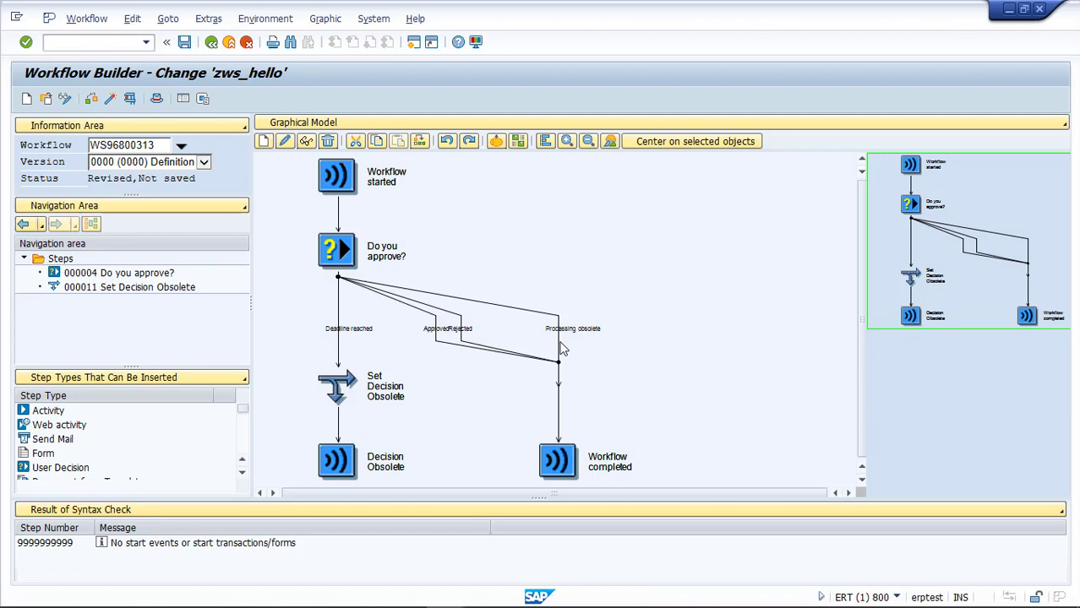
left_click(338, 219)
right_click(338, 220)
left_click(358, 225)
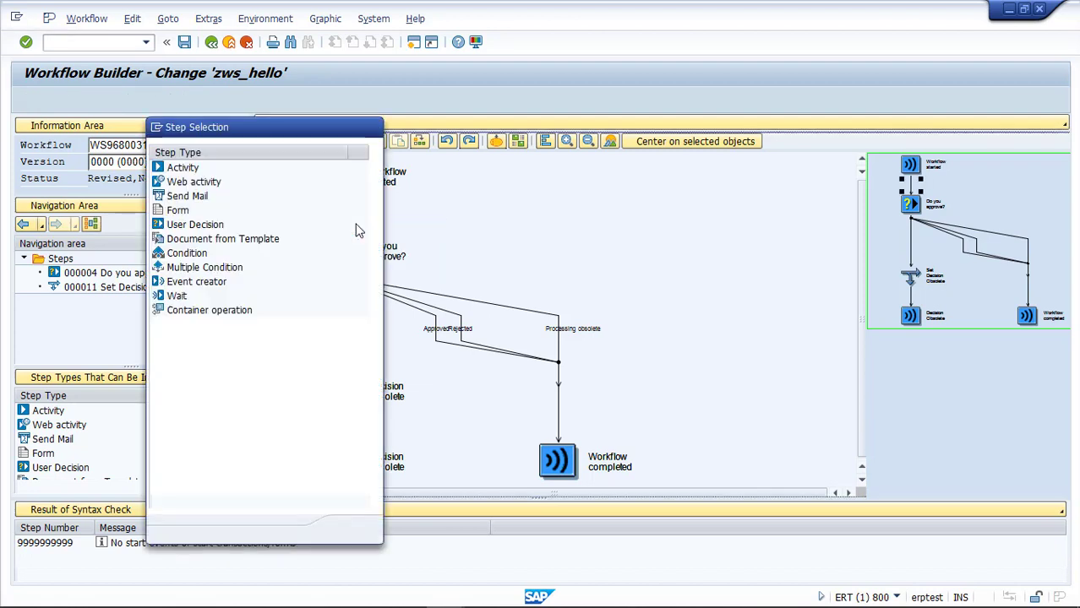
left_click(192, 338)
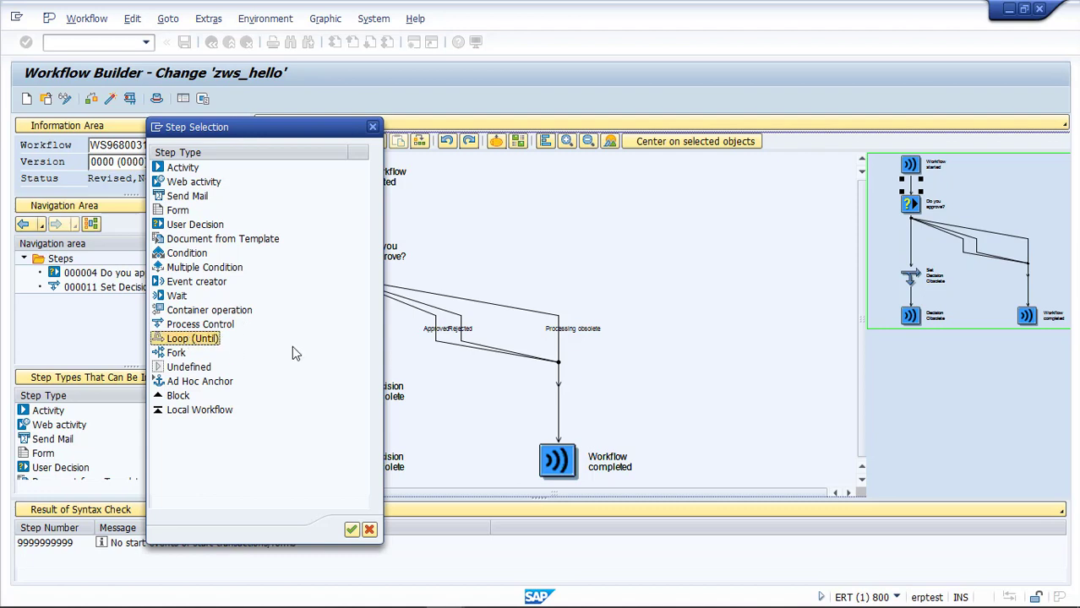
left_click(369, 530)
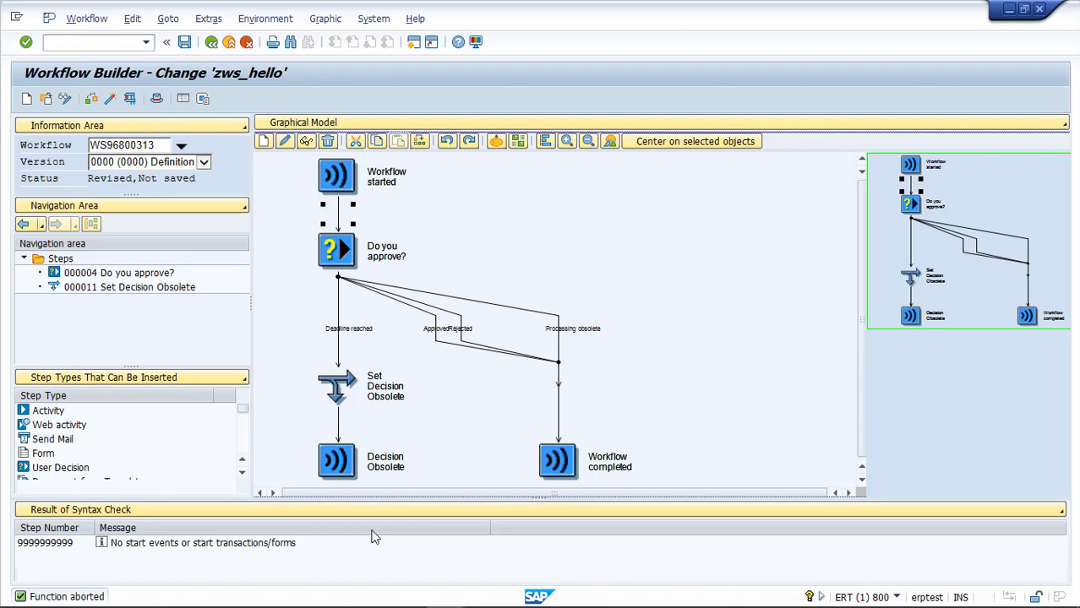
Create a workflow container element Exit_flag with the name Exit_Flag and the short description "Exit flag for loop"
left_click(225, 381)
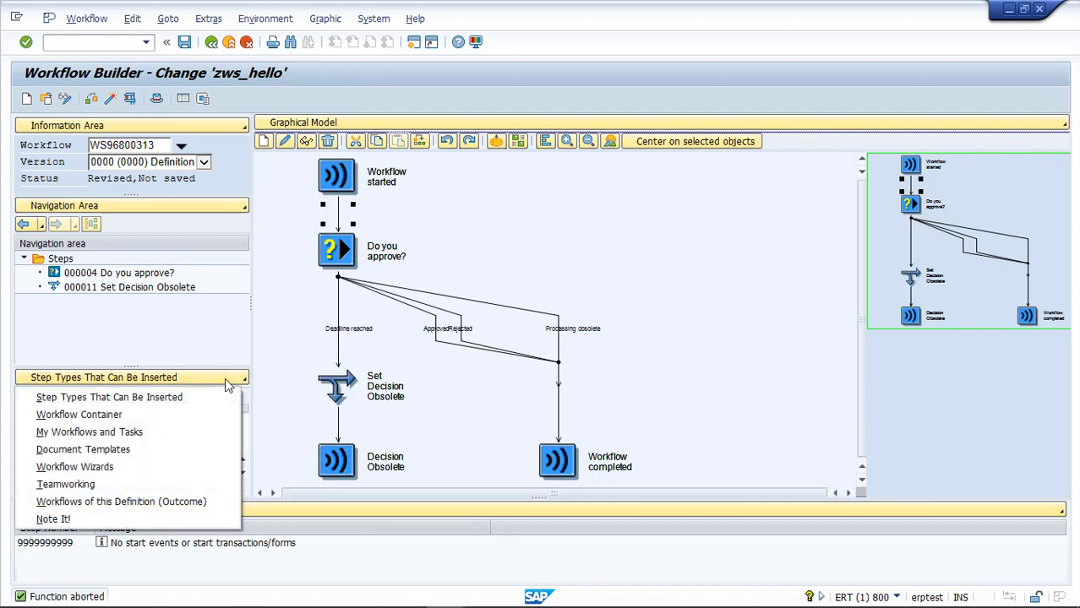
left_click(128, 415)
double_click(130, 414)
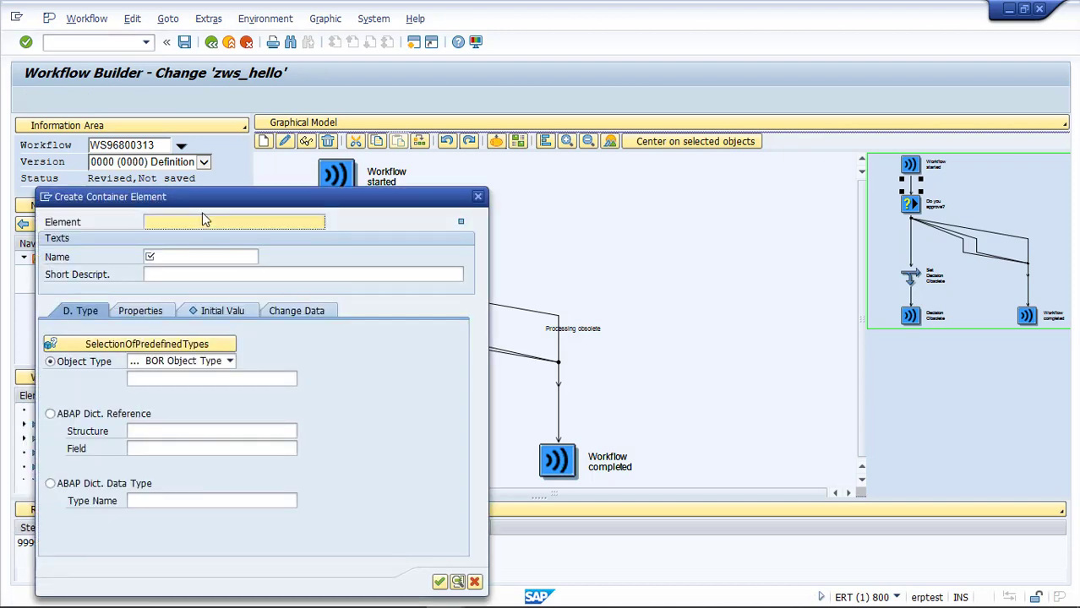
left_click(188, 220)
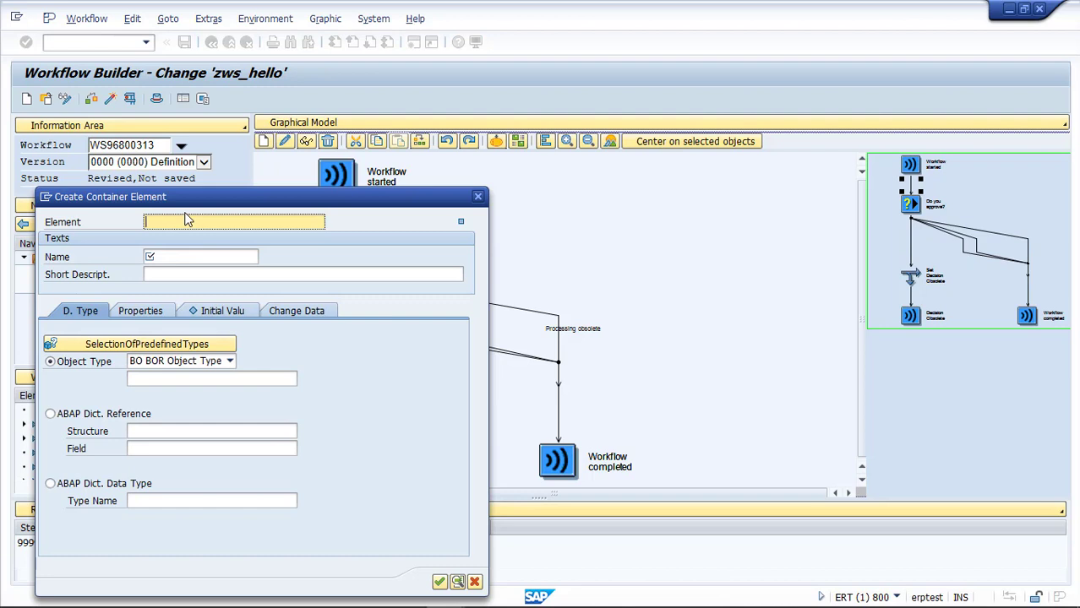
type("Exit_flag")
key("Tab")
type("Exit_F")
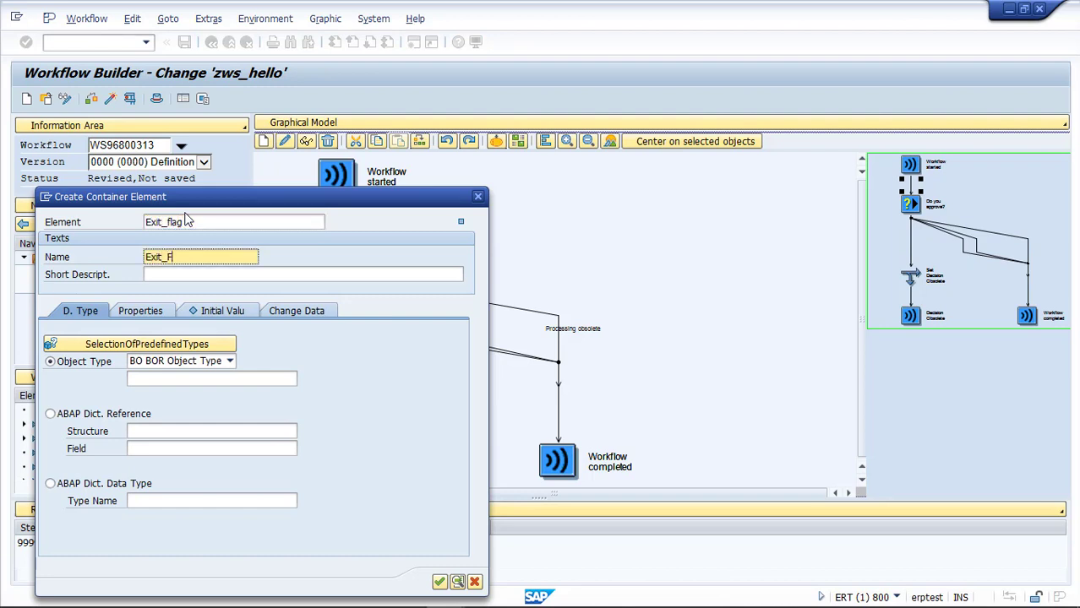
type("lag")
key("Tab")
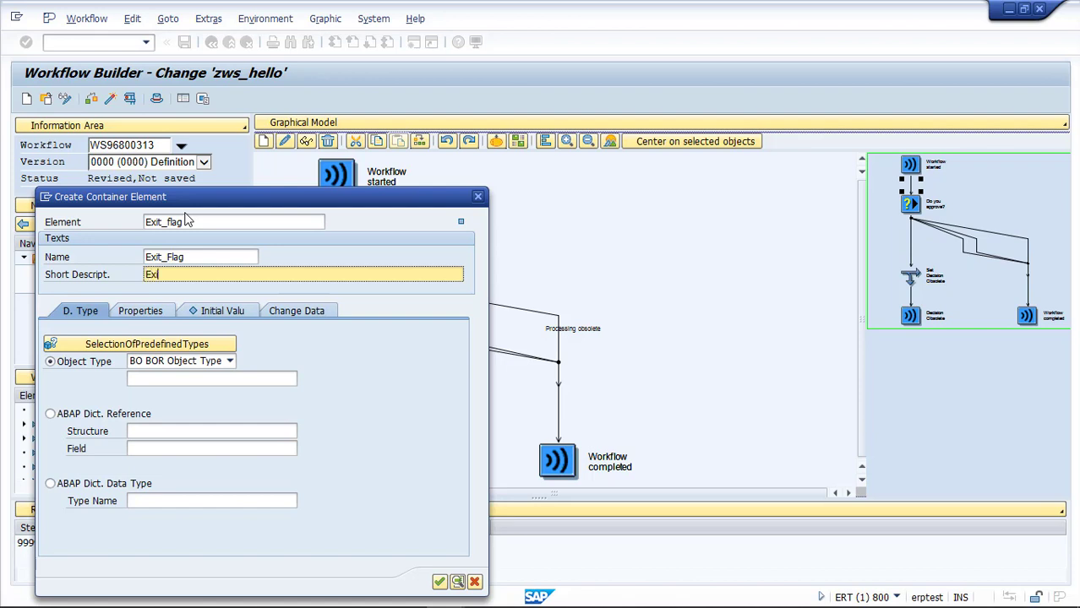
type("Exit flag for loop")
Assign the ABAP dictionary data type XFELD to the Exit_flag element, review its definition, properties and initial value, and confirm the element
left_click(115, 488)
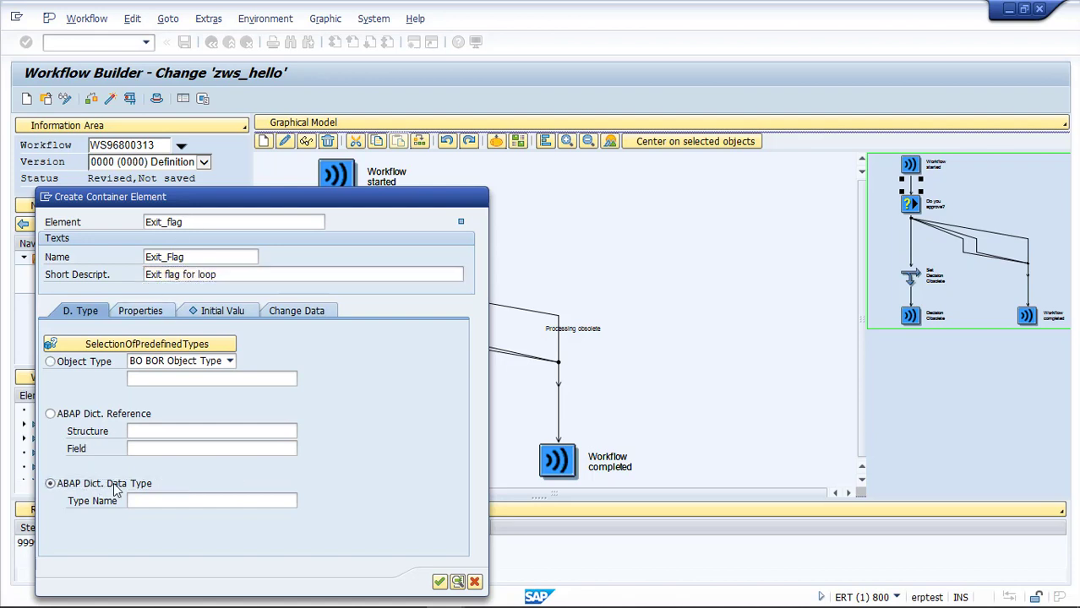
left_click(145, 502)
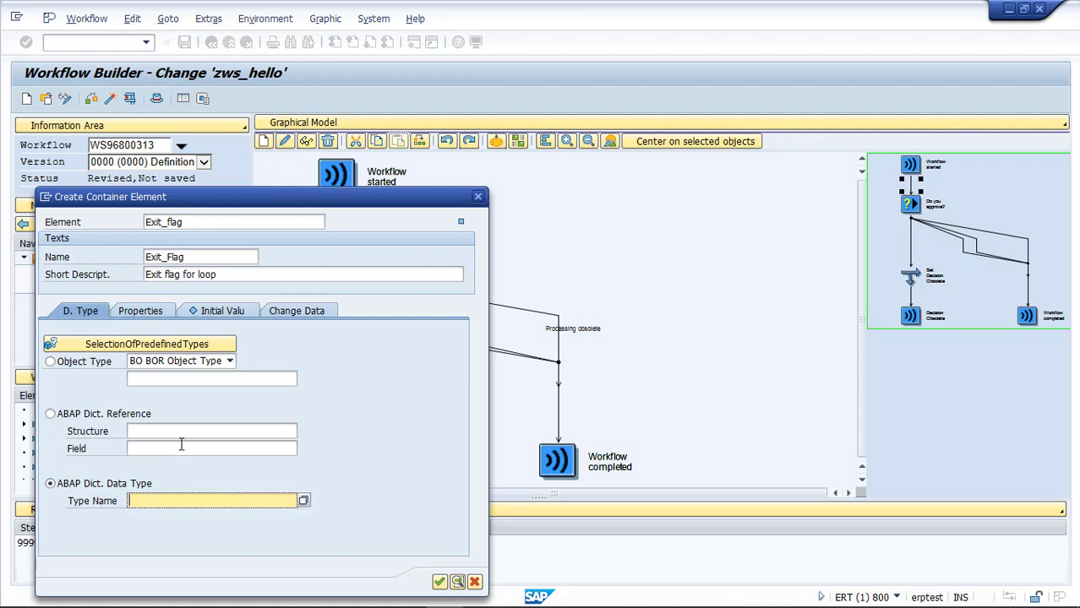
type("xfeld")
key("F2")
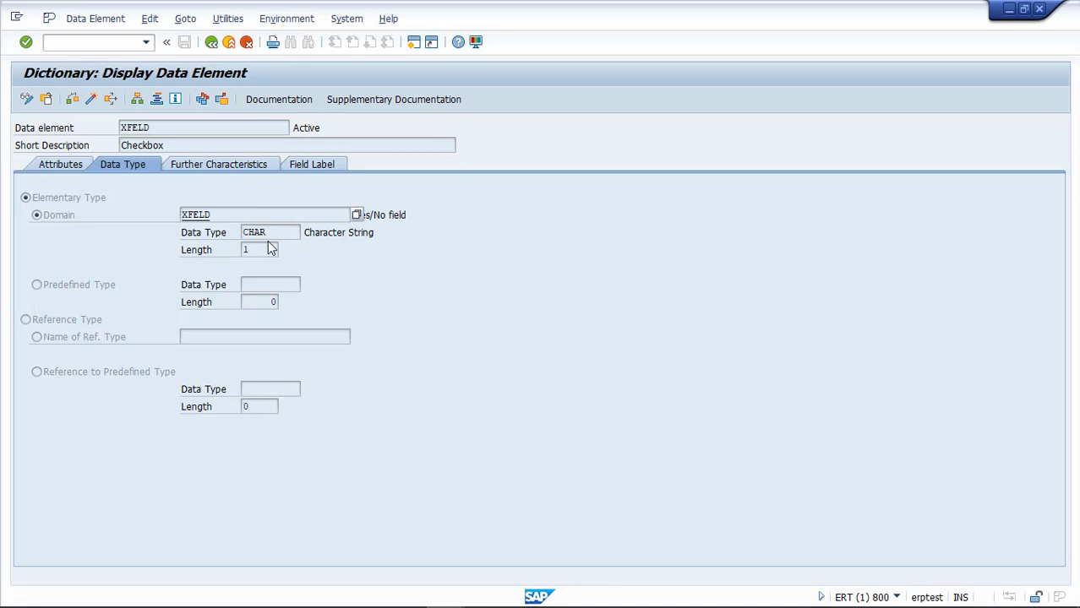
left_click(211, 42)
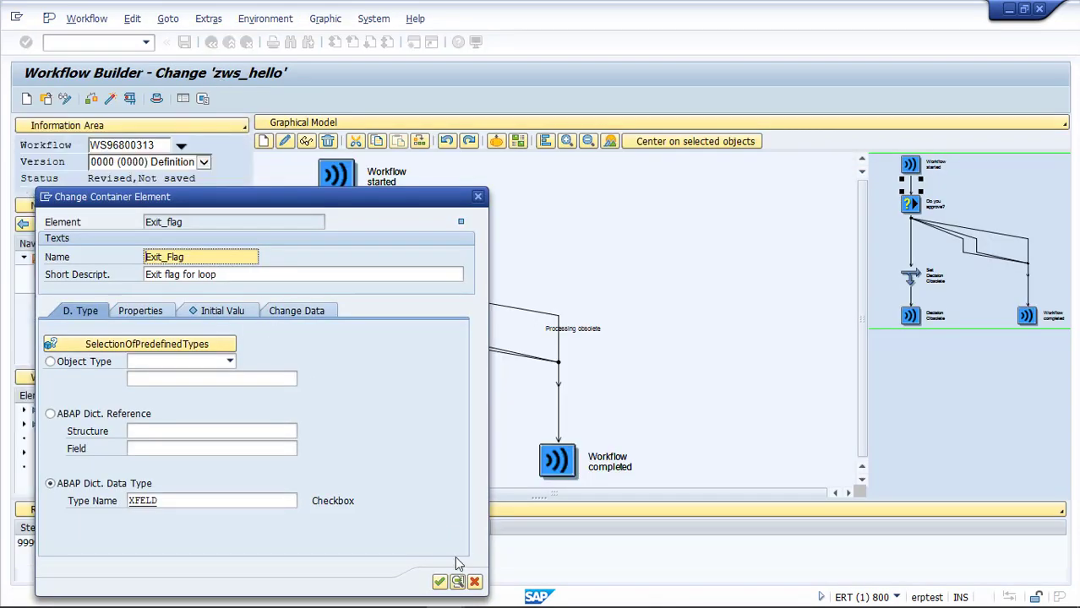
left_click(173, 345)
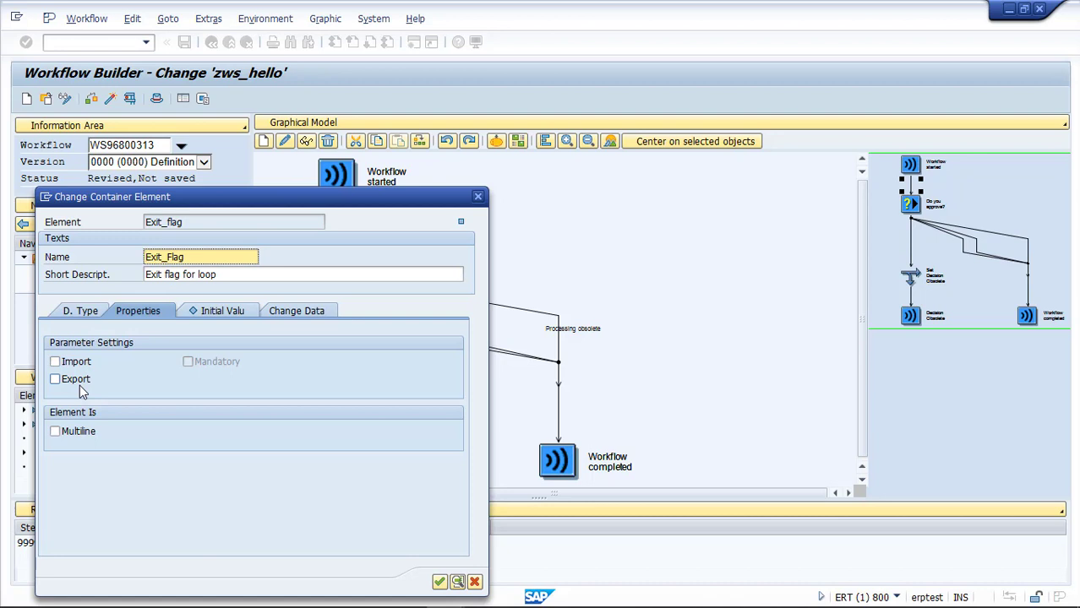
left_click(224, 310)
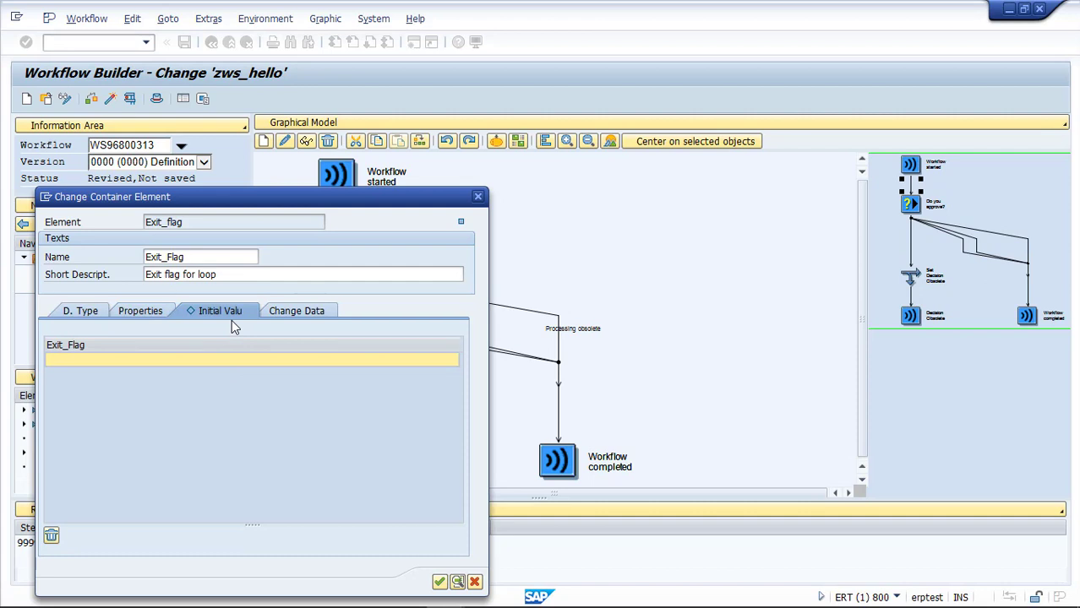
left_click(439, 583)
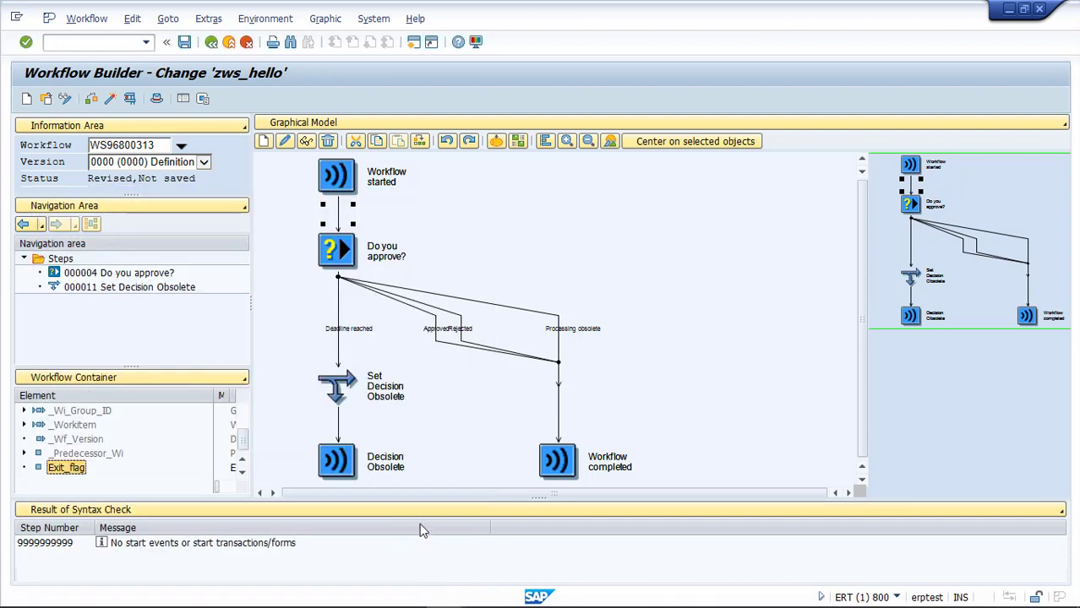
Insert a Loop (Until) step before the "Do you approve?" decision and name it "loop until work item approved"
right_click(342, 221)
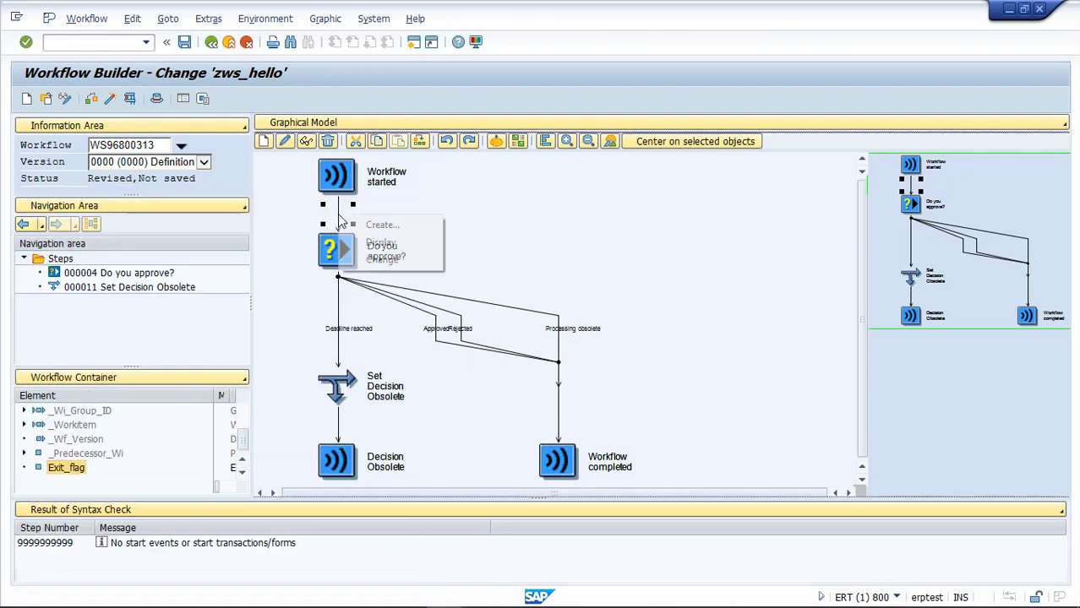
left_click(345, 256)
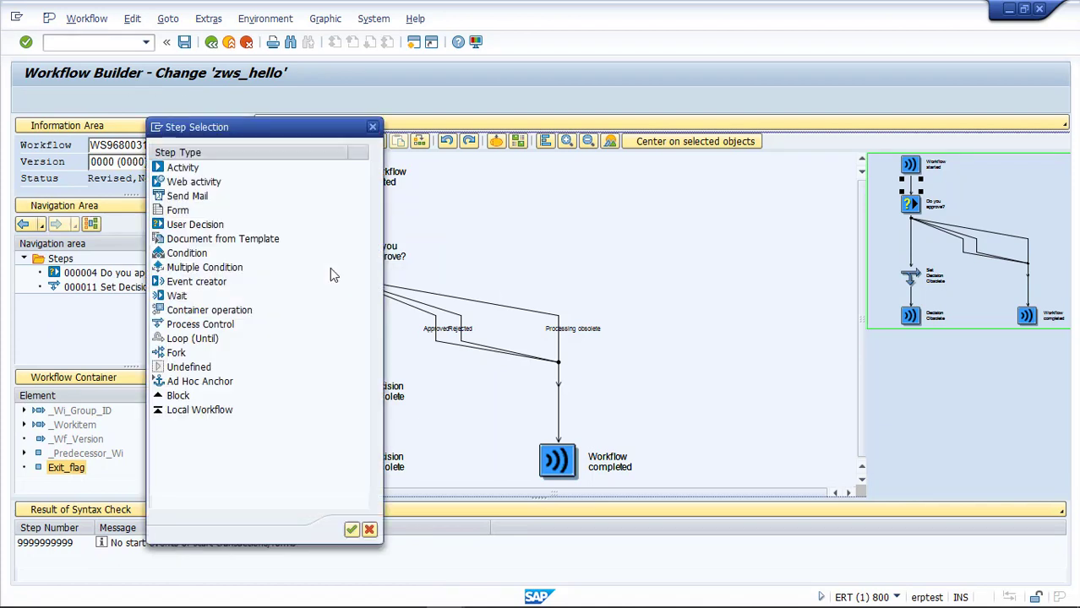
left_click(203, 342)
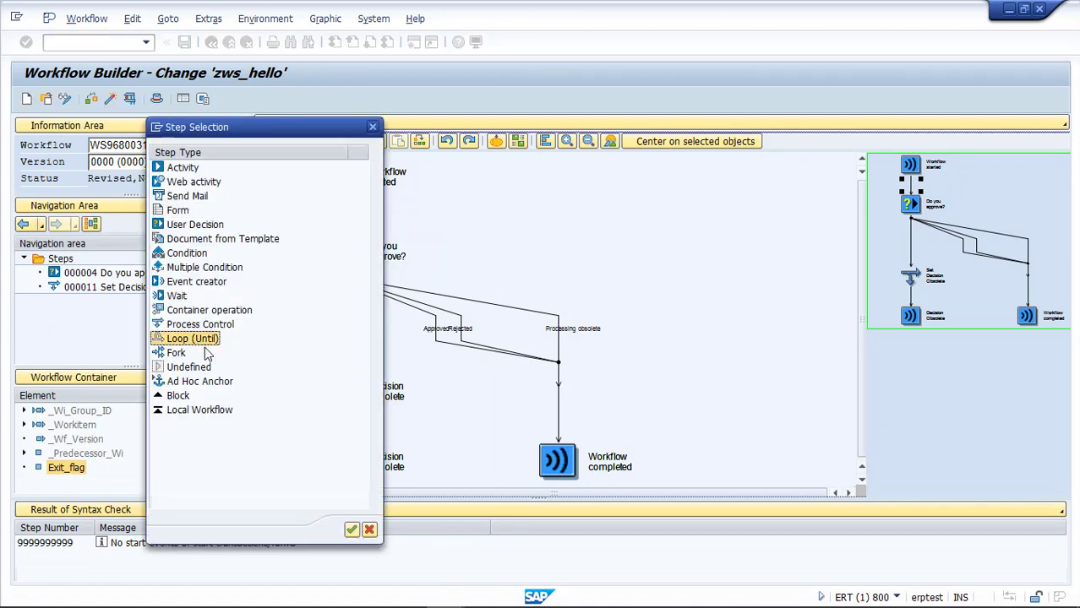
left_click(351, 529)
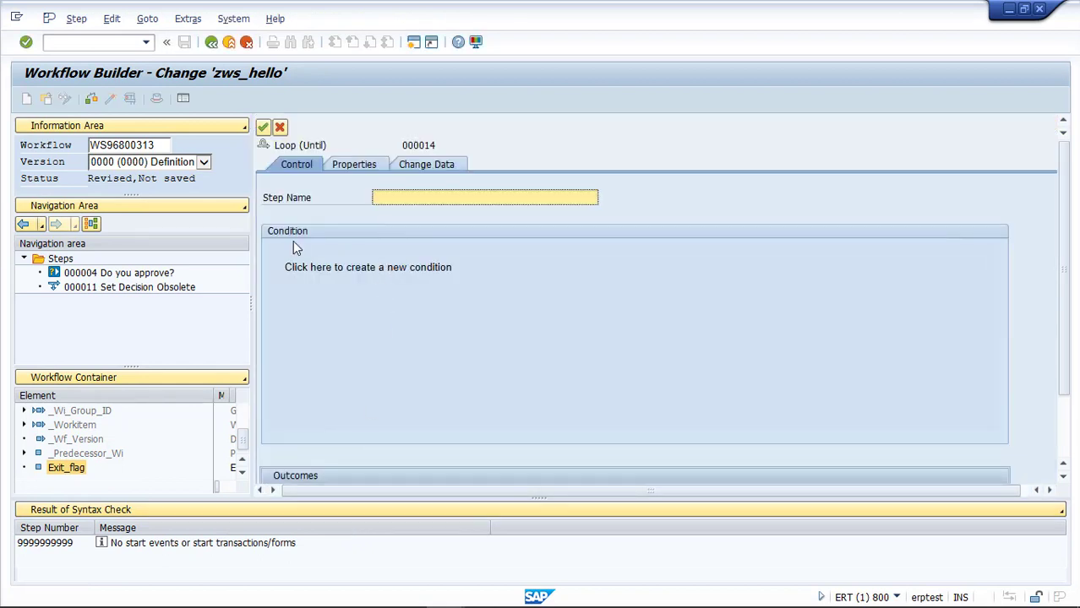
type("loop until work item approved")
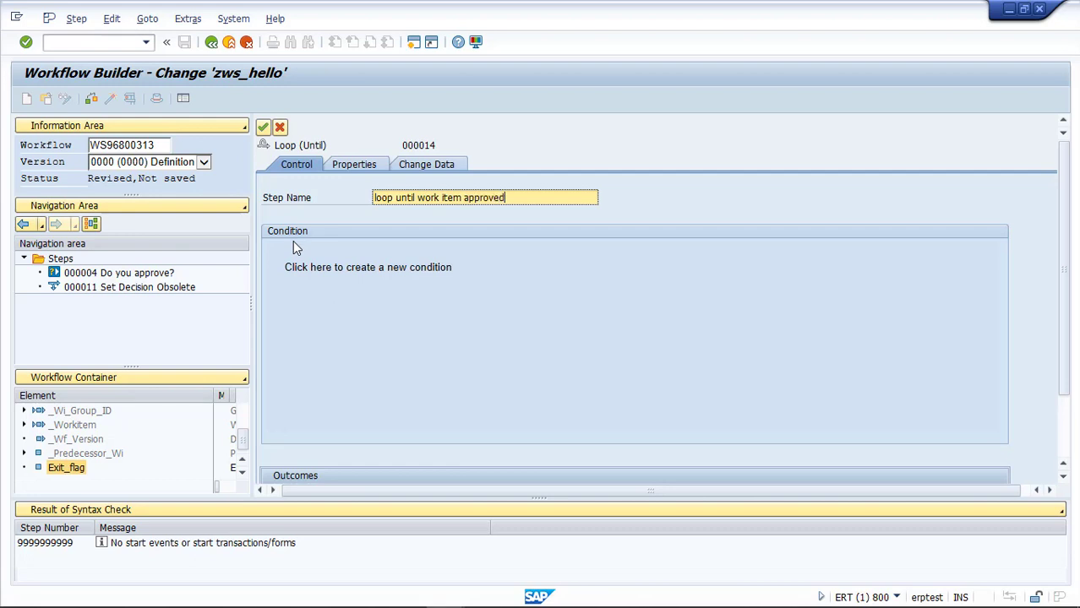
Define the loop's end condition as container element Exit_Flag equal to the constant X
left_click(324, 279)
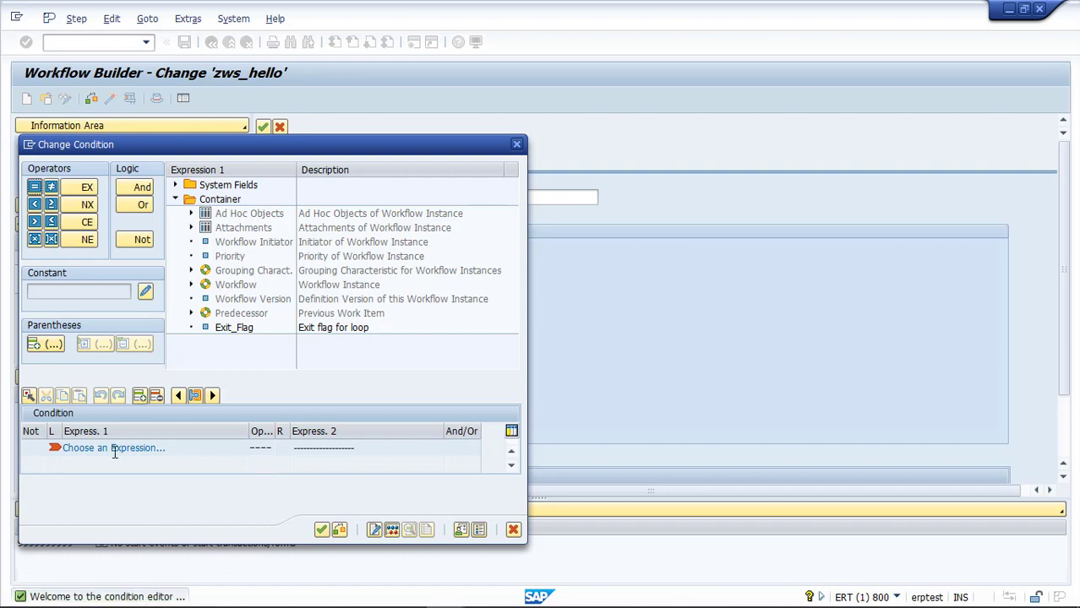
double_click(237, 328)
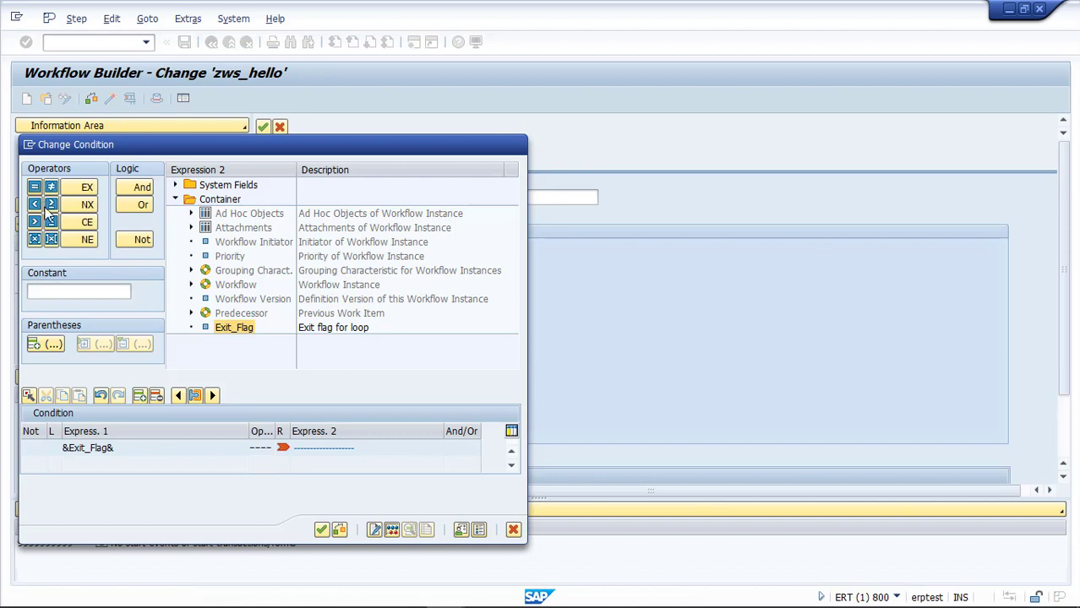
left_click(49, 292)
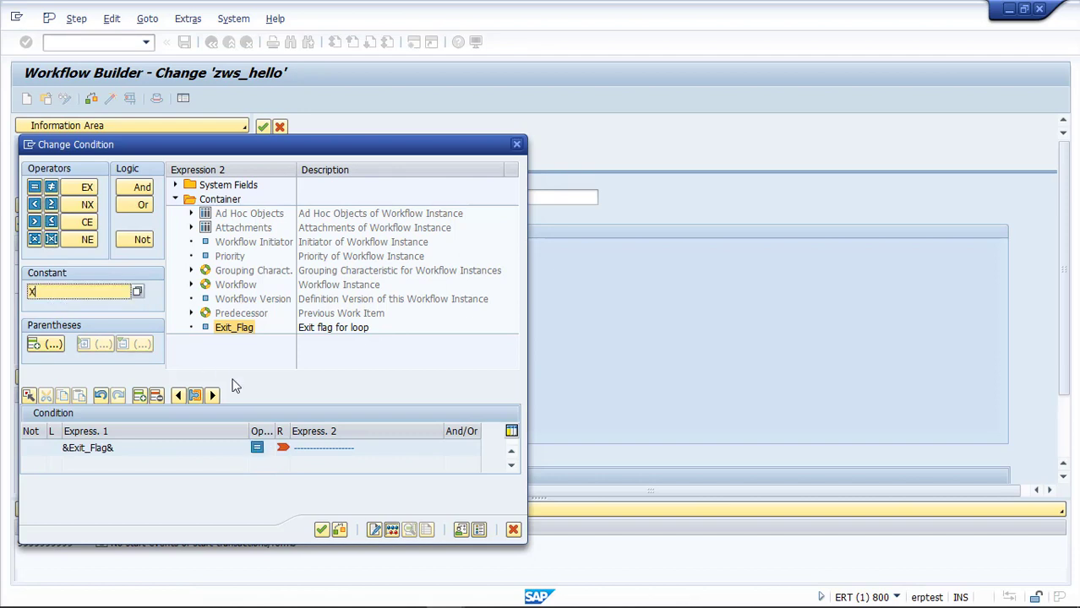
left_click(322, 530)
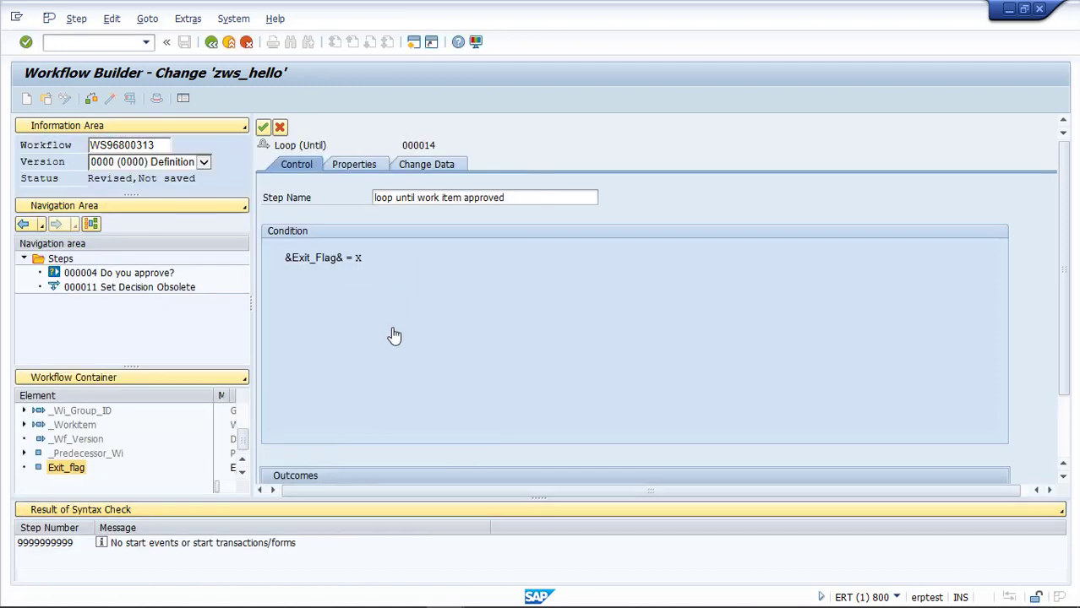
Name the loop's true outcome Decision Made and its false outcome Decision Not Made, and transfer the step to the diagram
left_click_drag(1063, 354, 1063, 429)
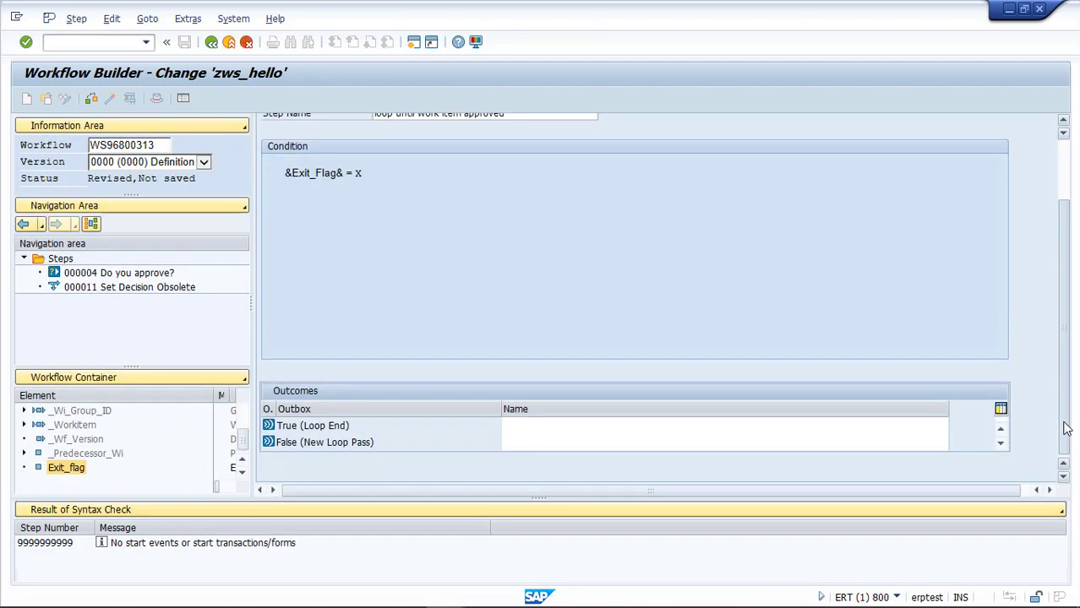
left_click(557, 426)
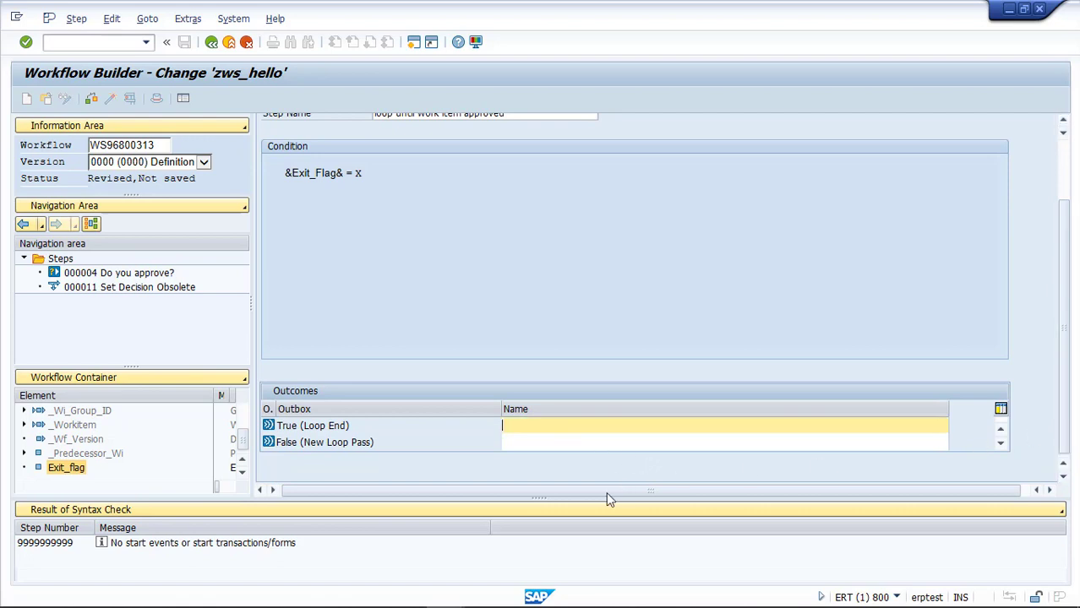
type("De")
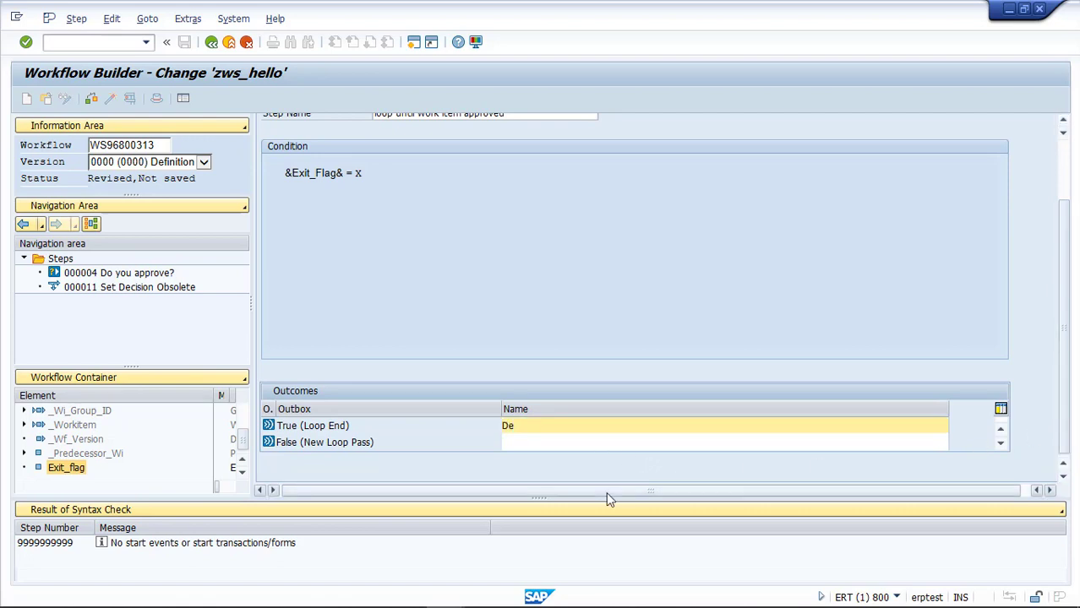
key("BackSpace")
key("BackSpace")
type("Decision Made")
key("Tab")
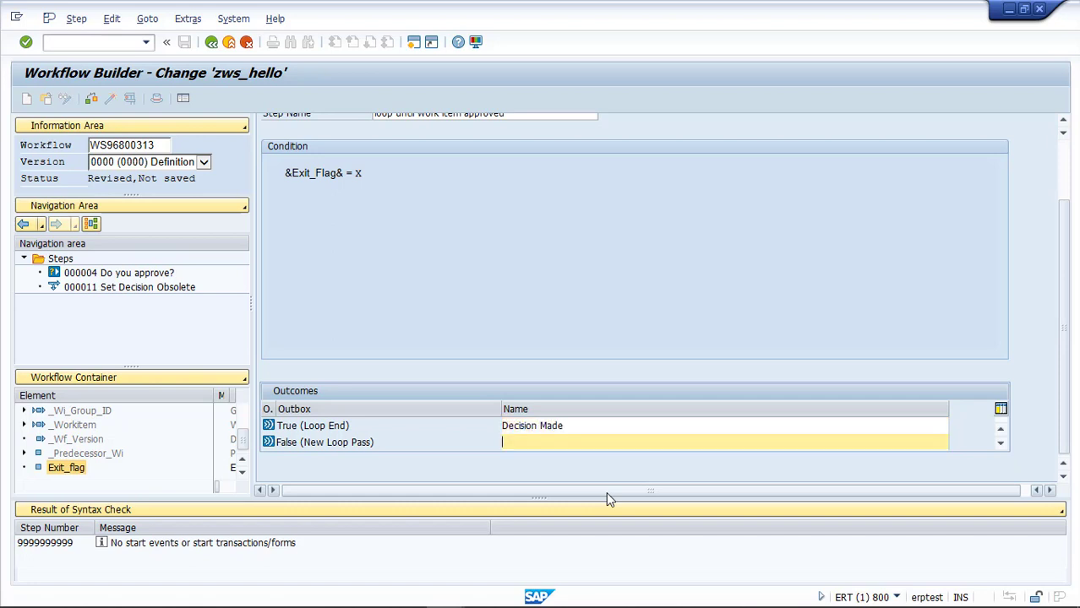
type("Decision Not Made")
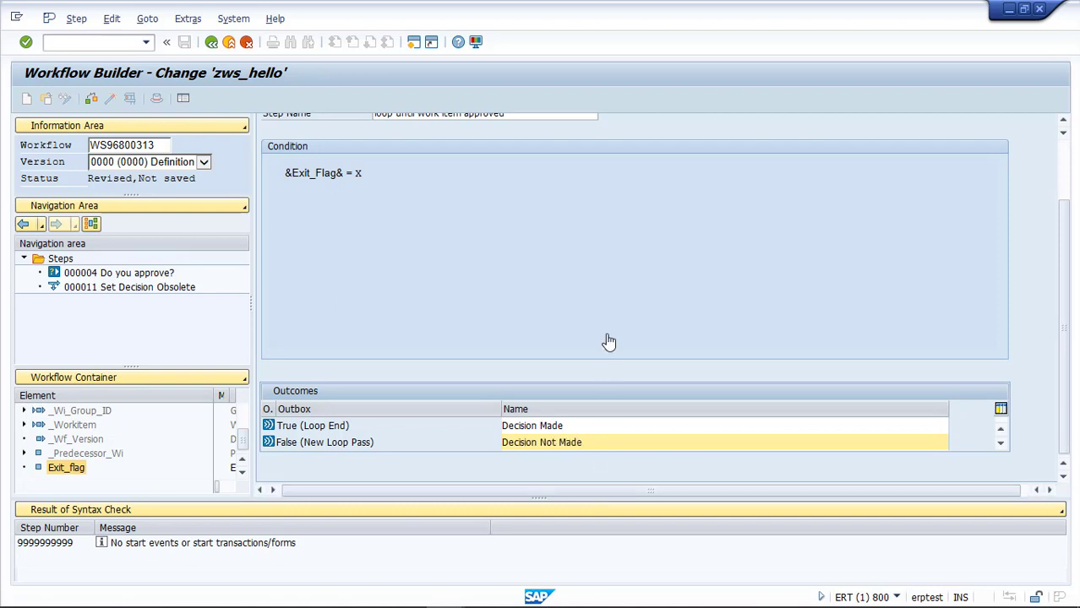
scroll(607, 340, "up", 2)
left_click(264, 129)
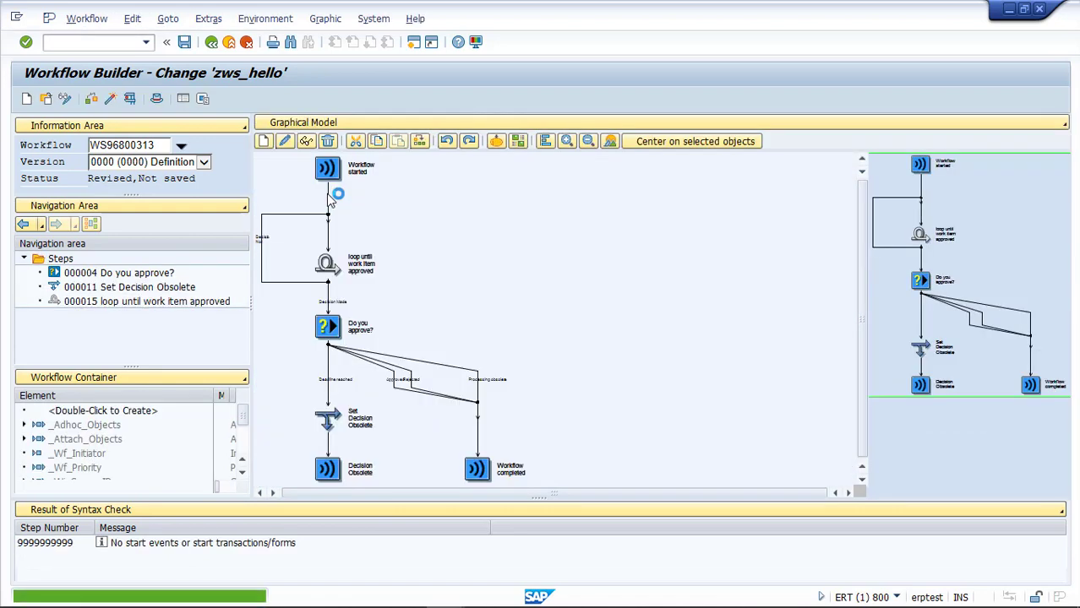
Copy the "Do you approve?" decision and paste it as a block inside the loop, before the loop step
left_click(332, 328)
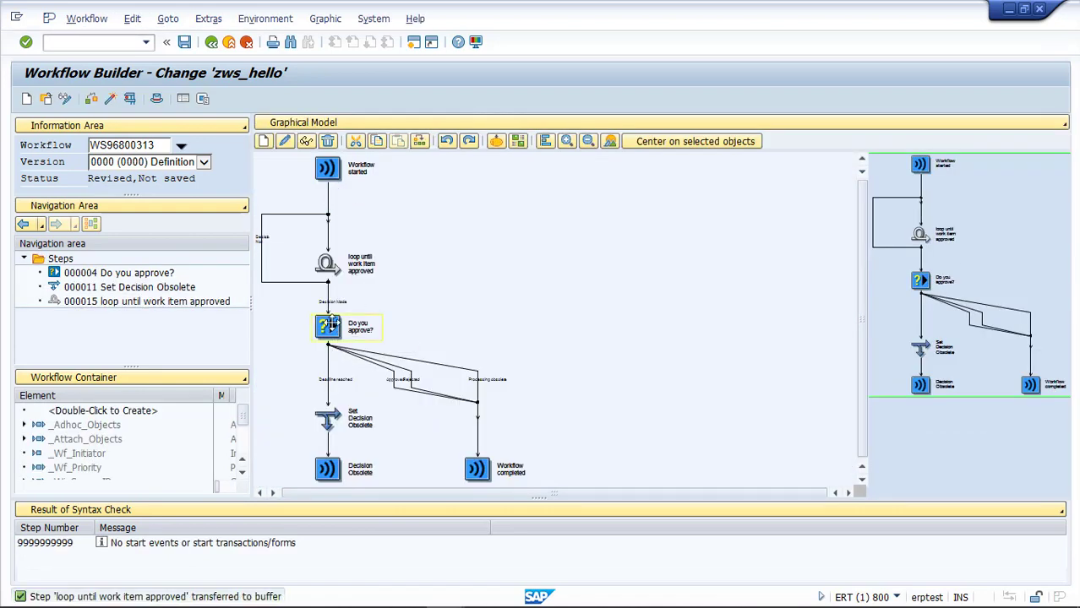
left_click(378, 143)
left_click(328, 238)
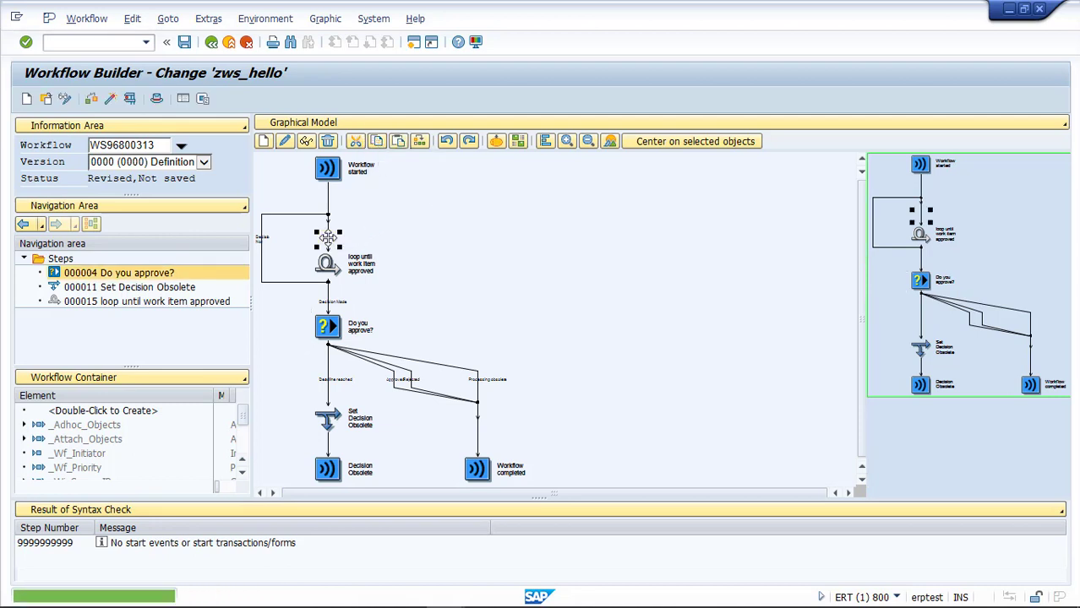
right_click(329, 239)
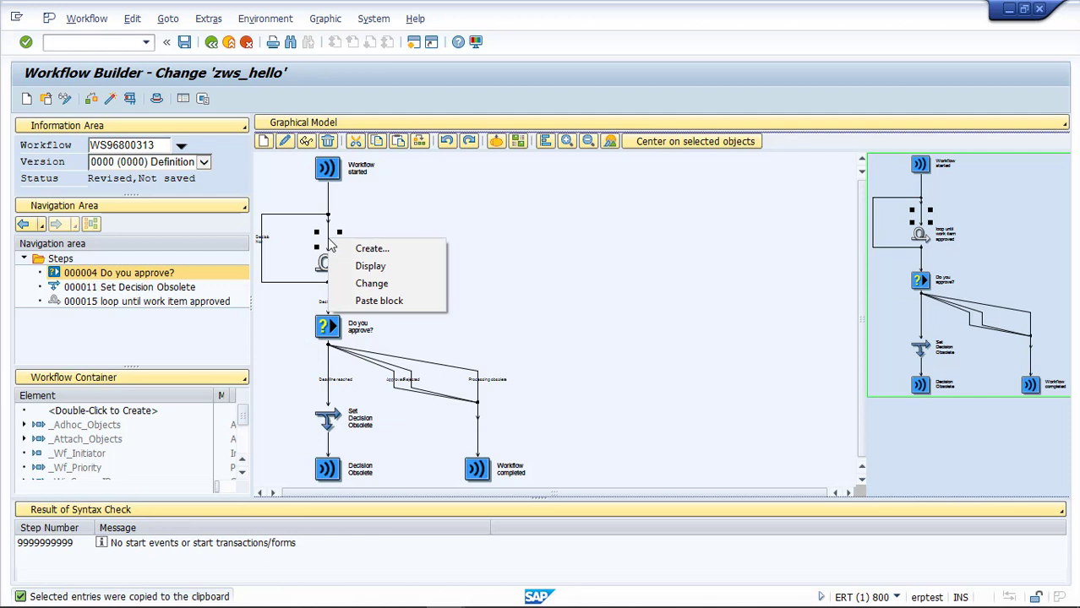
left_click(377, 302)
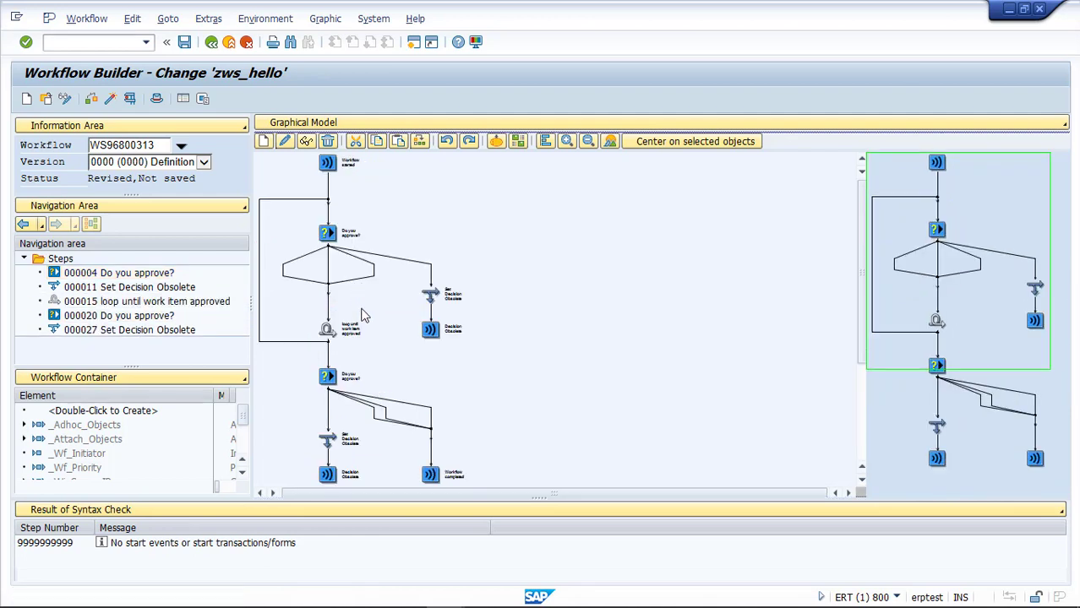
Delete the original "Do you approve?" decision below the loop together with its Set Decision Obsolete step
left_click(329, 379)
left_click(328, 142)
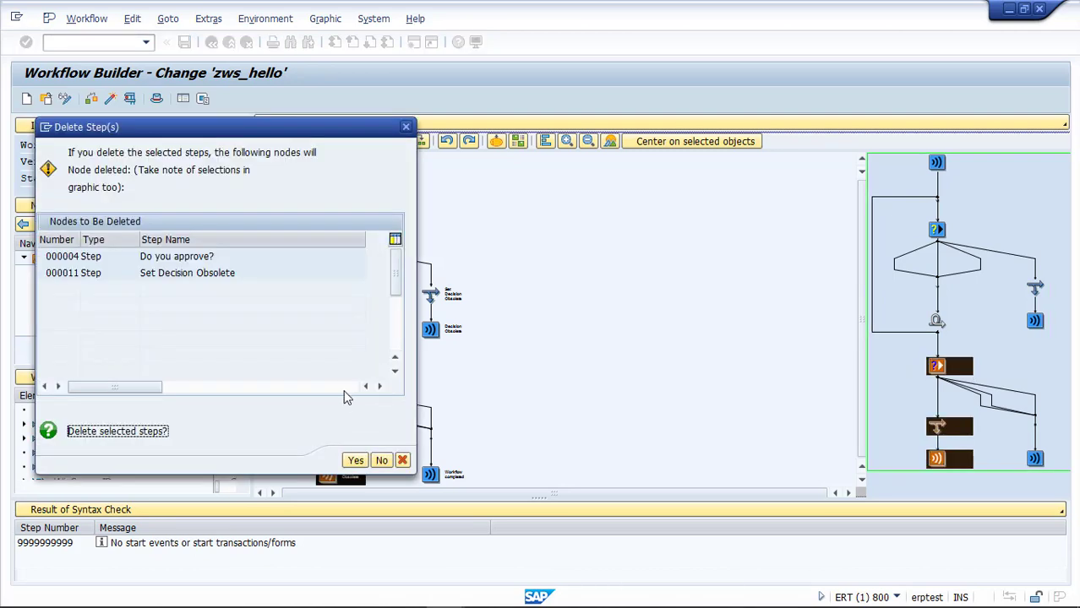
left_click(354, 461)
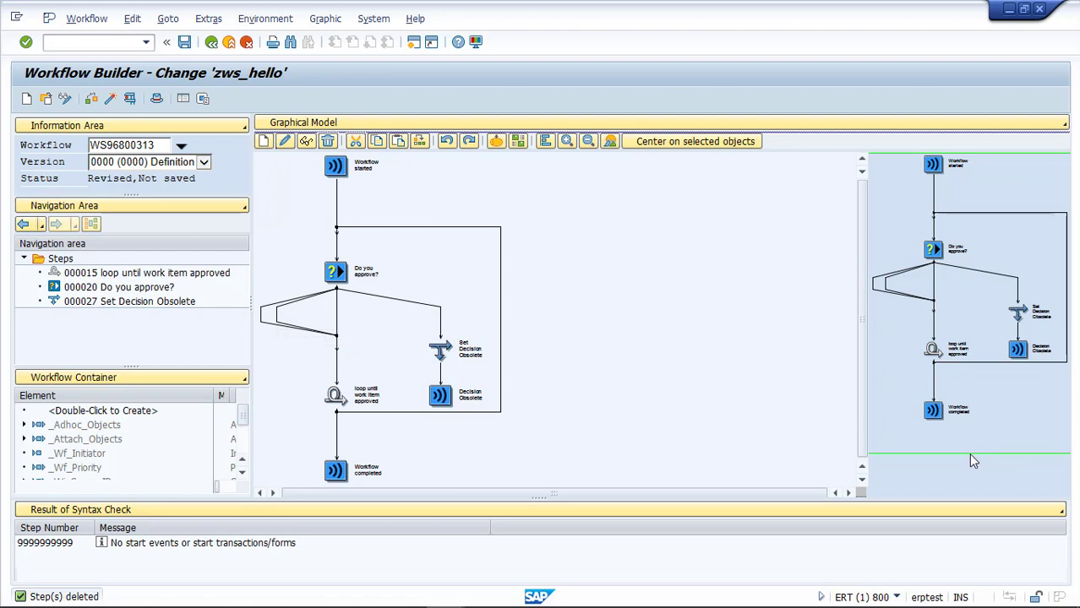
Examine the decision's outcome branches and the surrounding loop in the diagram at a larger scale
left_click(567, 142)
left_click(567, 142)
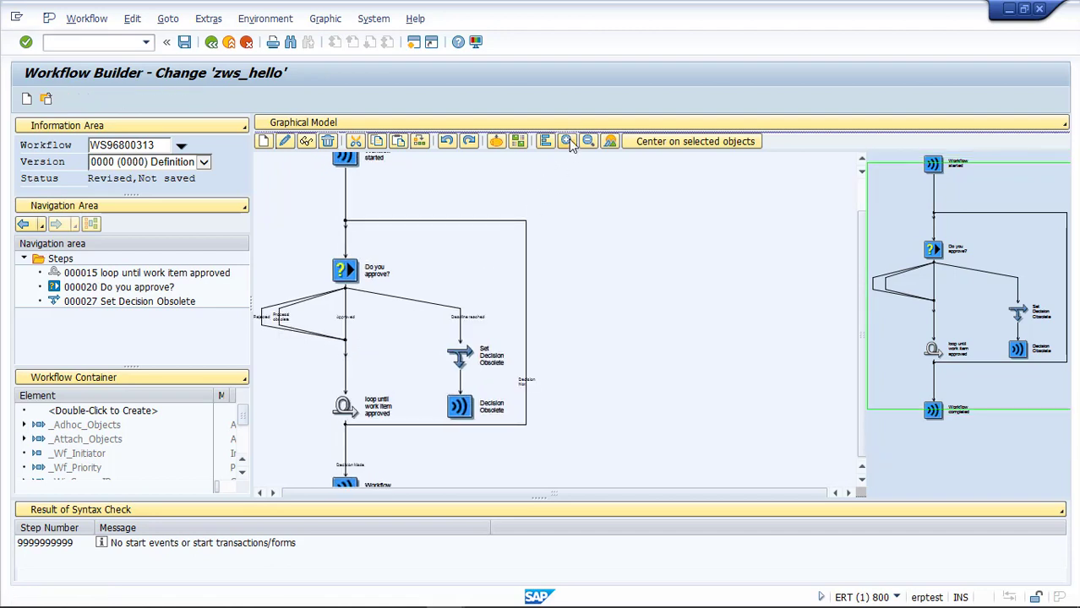
left_click(567, 142)
left_click(567, 142)
left_click(567, 142)
left_click(568, 142)
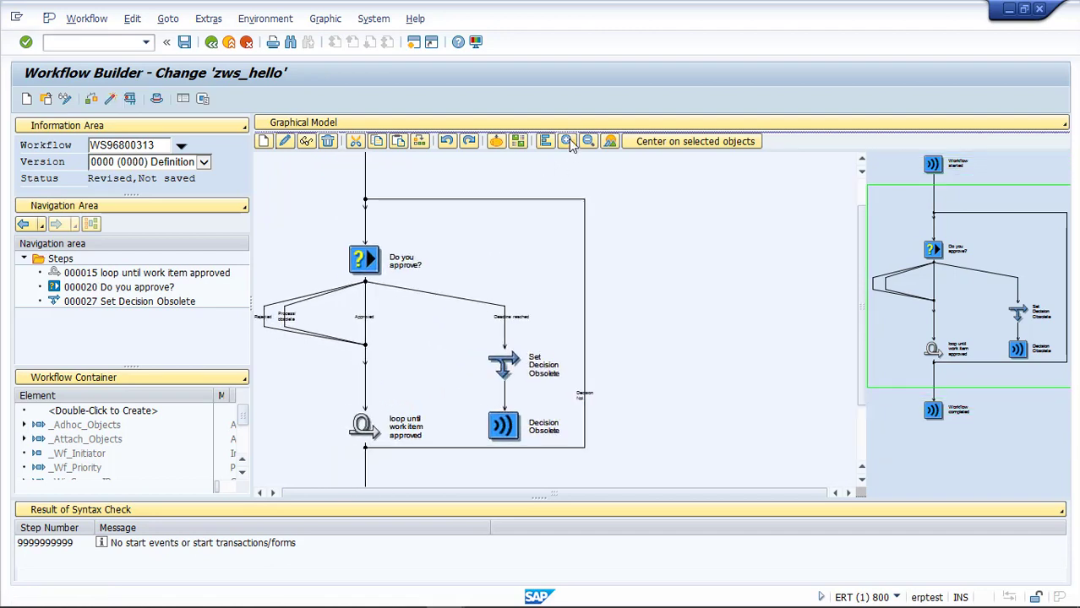
Insert a container operation step on the Approved branch of the "Do you approve?" decision
left_click(567, 142)
left_click(567, 141)
left_click(567, 142)
left_click(567, 142)
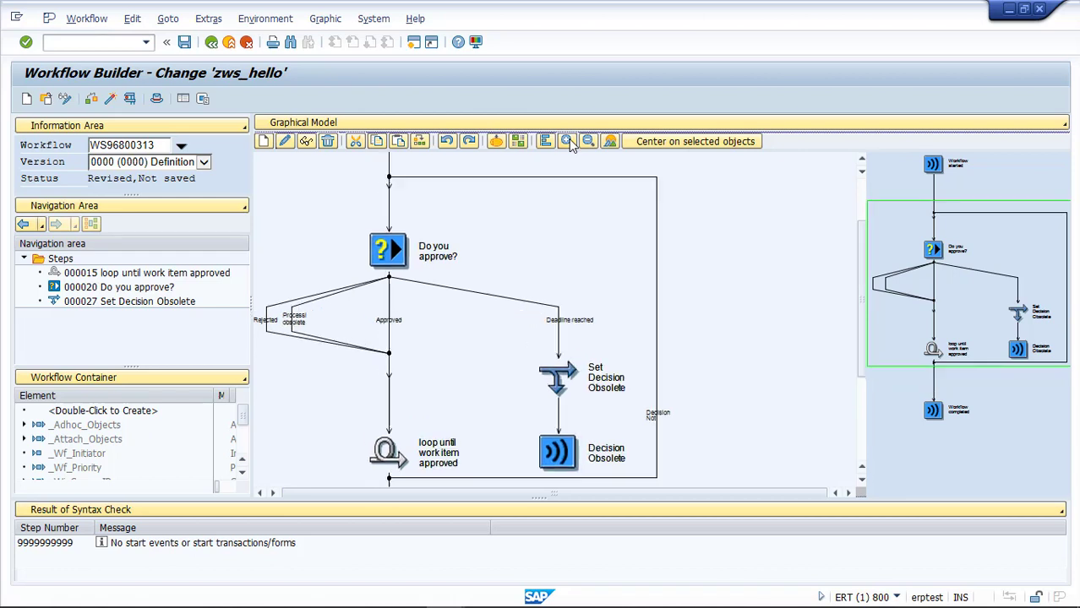
left_click(390, 328)
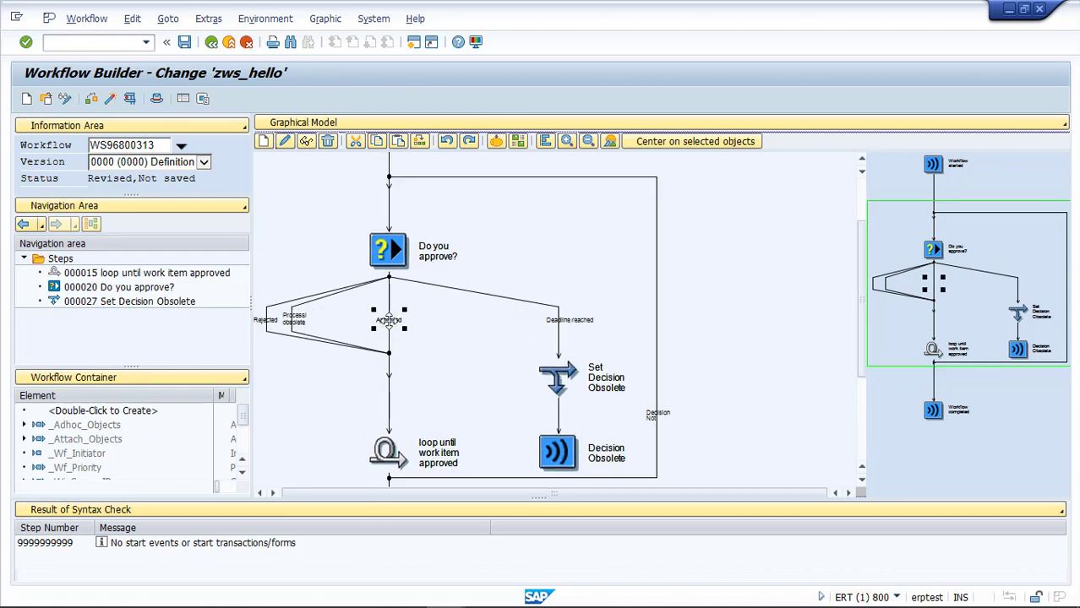
left_click(286, 322)
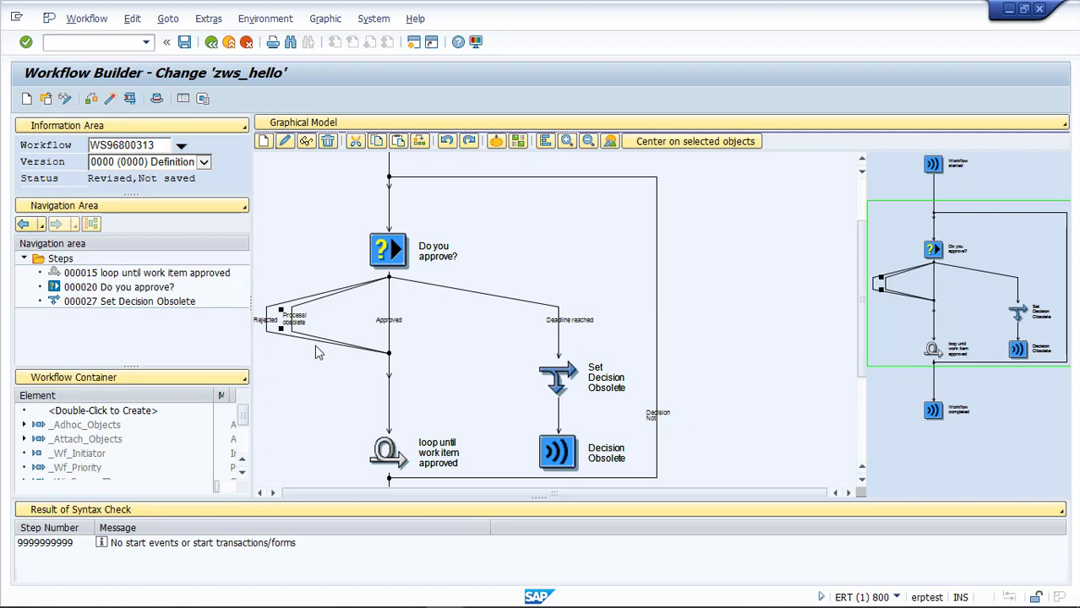
left_click(391, 324)
right_click(404, 321)
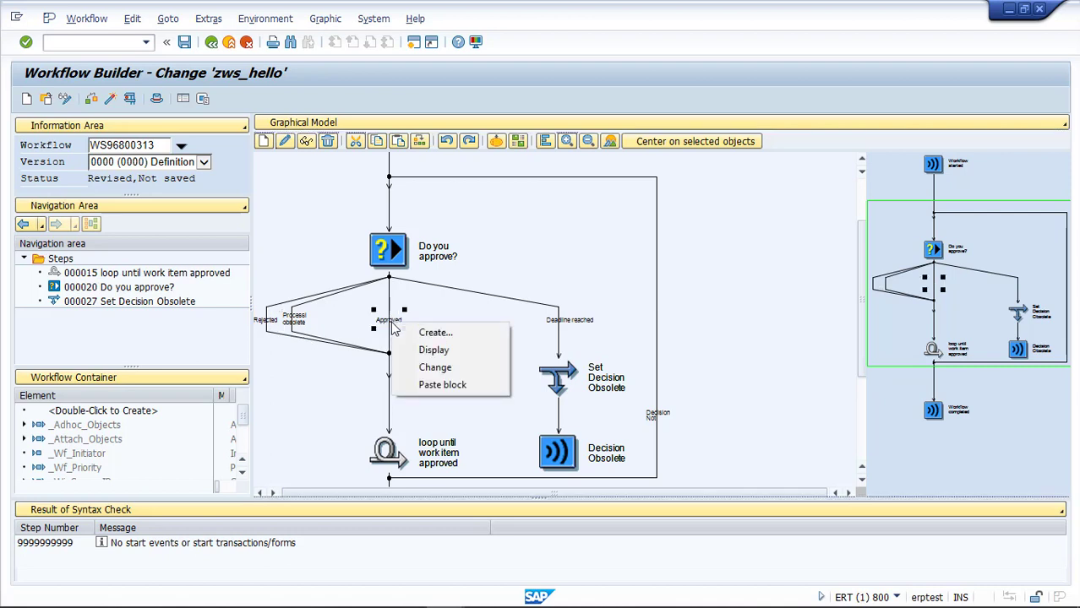
left_click(410, 333)
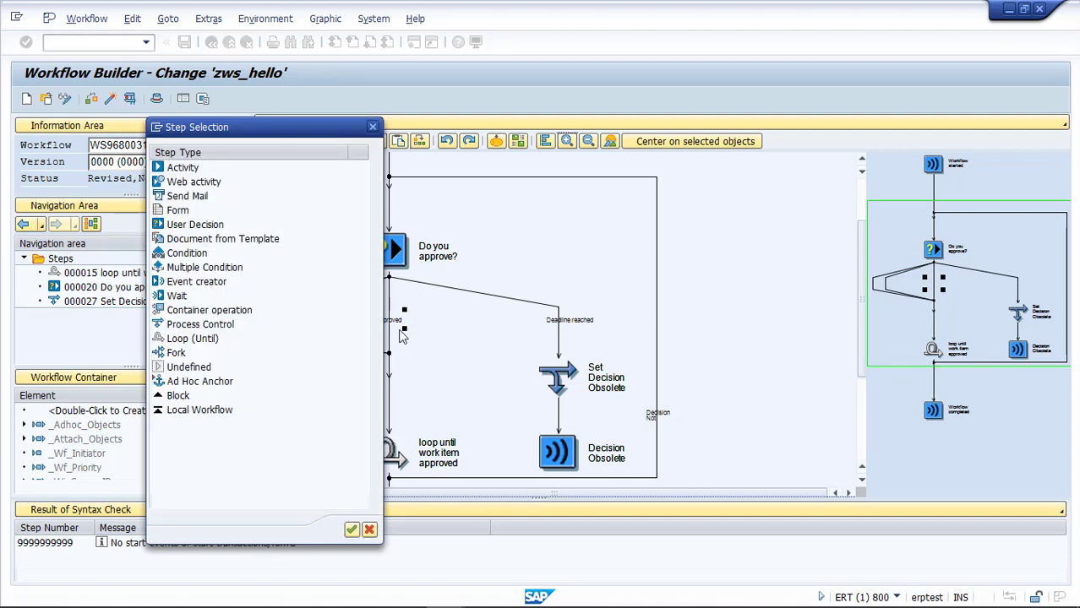
left_click(213, 310)
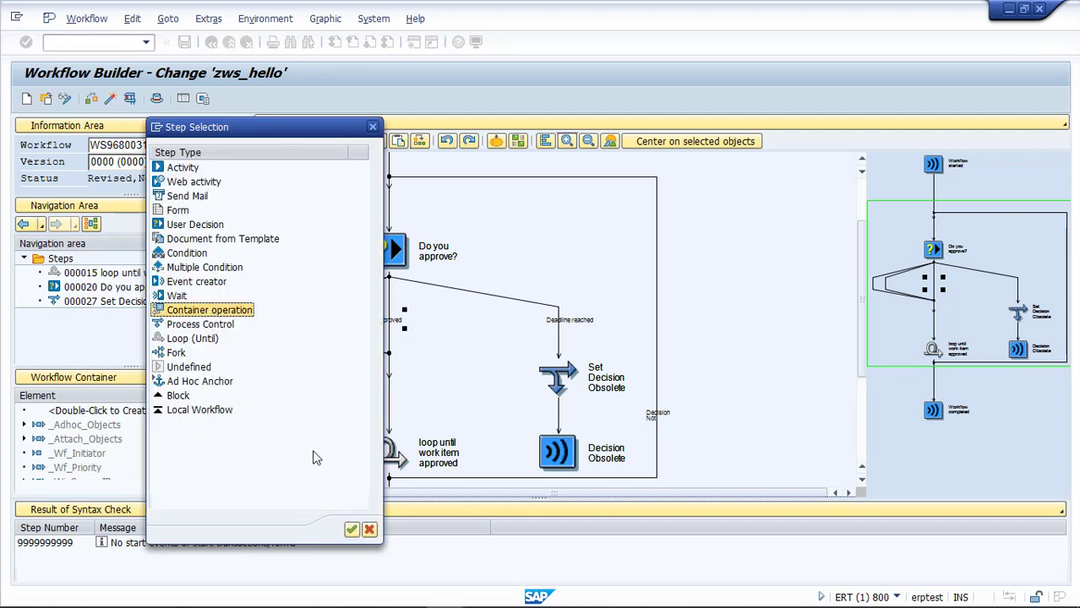
left_click(351, 531)
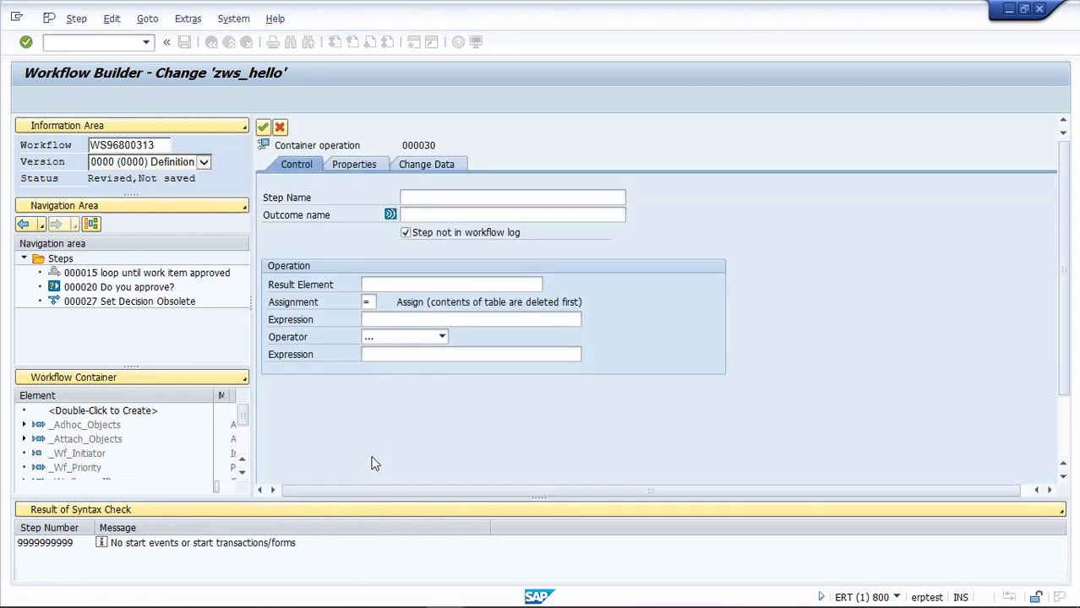
Name the step "Set loop to exit" with outcome "Loop set to exit", and include it in the workflow log
left_click(440, 214)
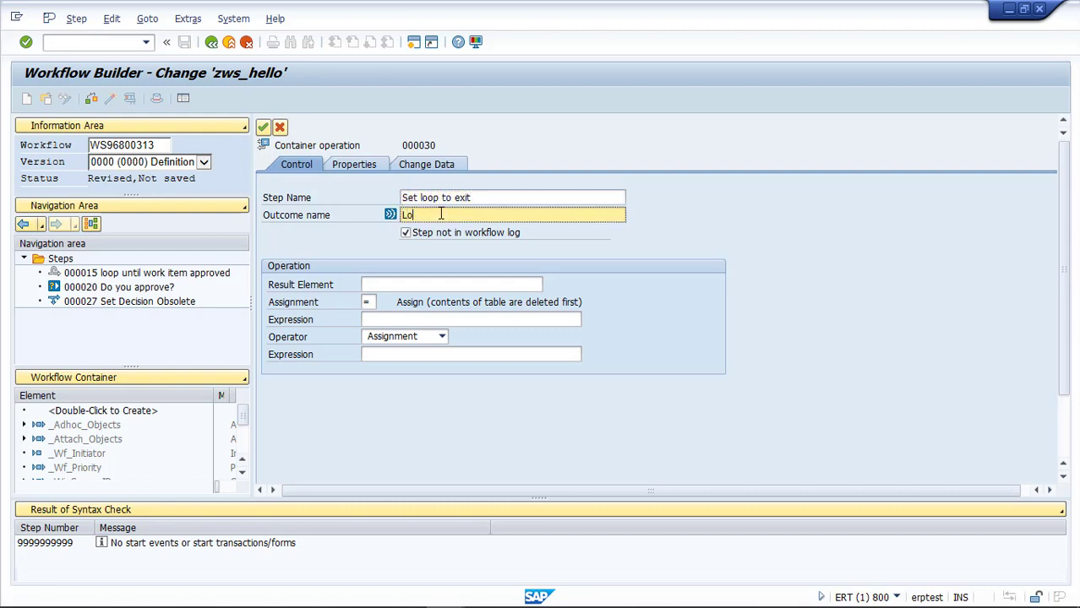
type("Loop set to exit")
key("Tab")
key("space")
Assign X to the result element Exit_flag and transfer the container operation to the diagram
left_click(393, 285)
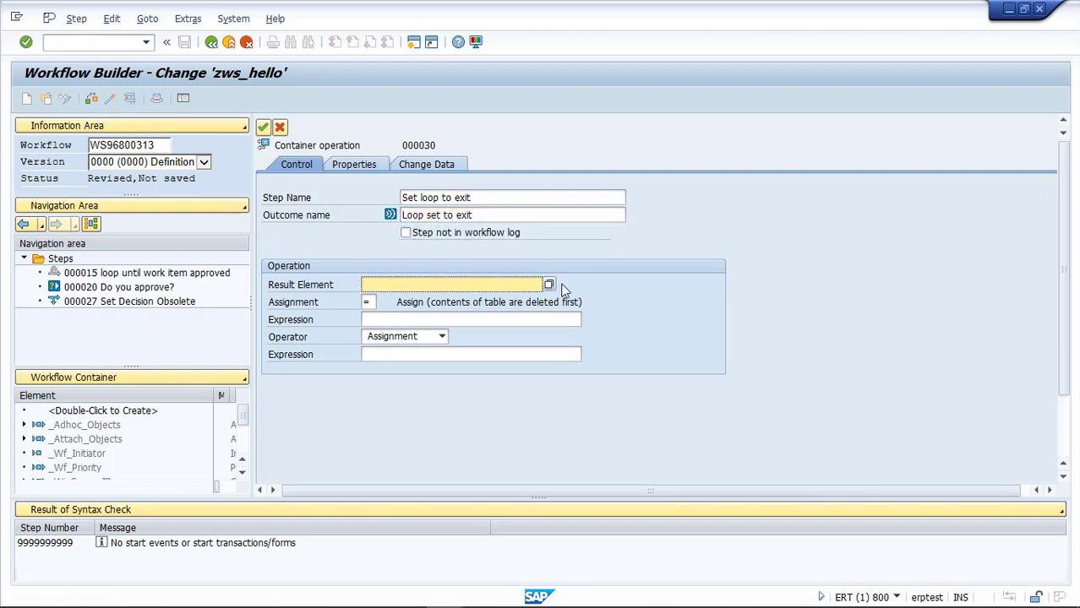
left_click(549, 286)
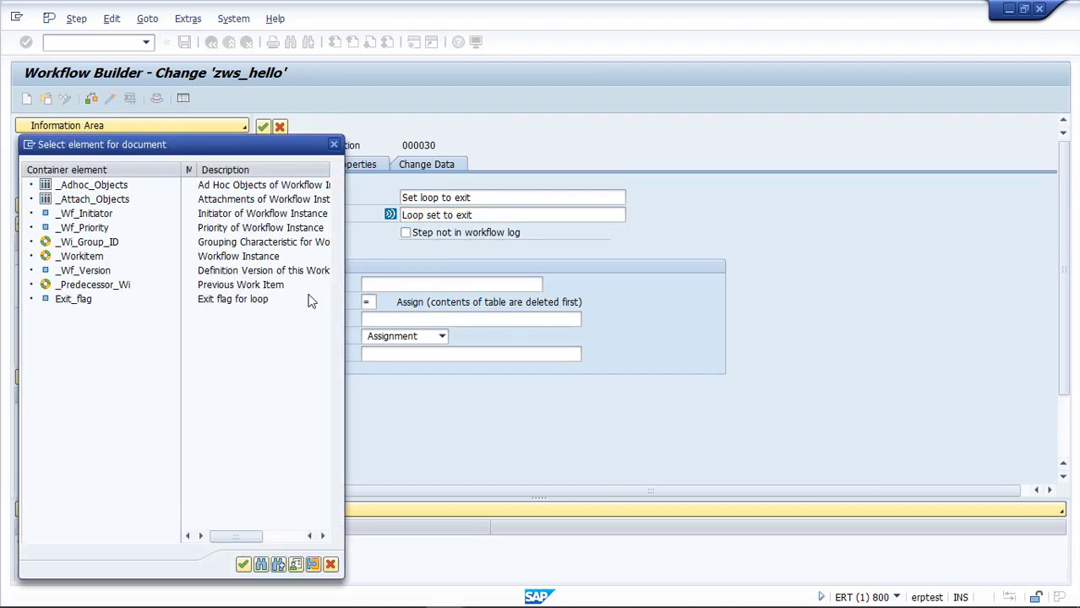
double_click(74, 300)
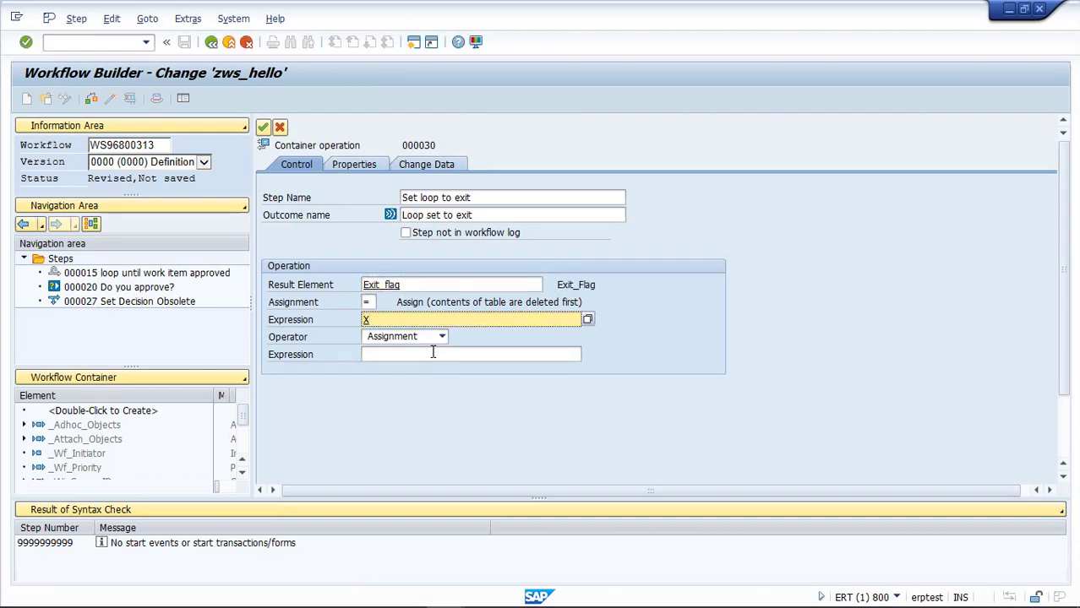
left_click(275, 139)
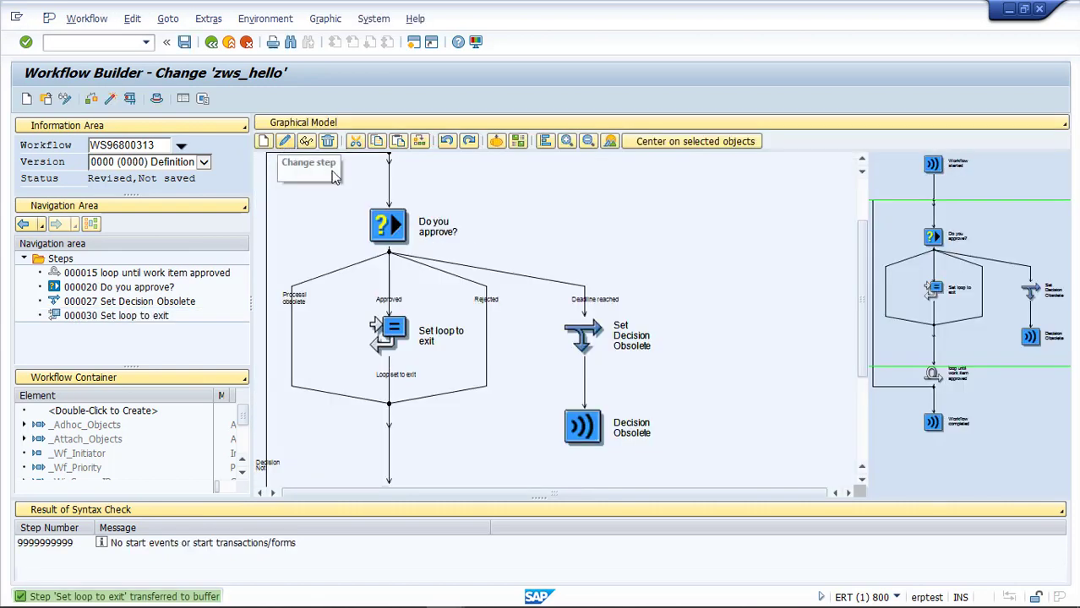
Copy the "Set loop to exit" step and paste it on the Rejected branch of the decision
left_click(394, 329)
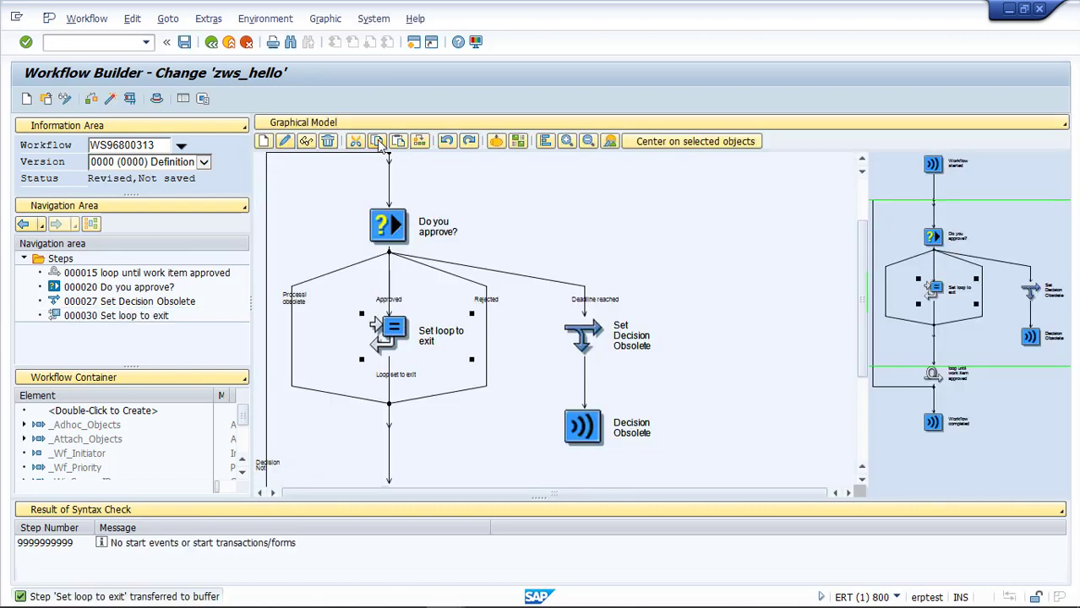
key("ctrl+c")
left_click(487, 299)
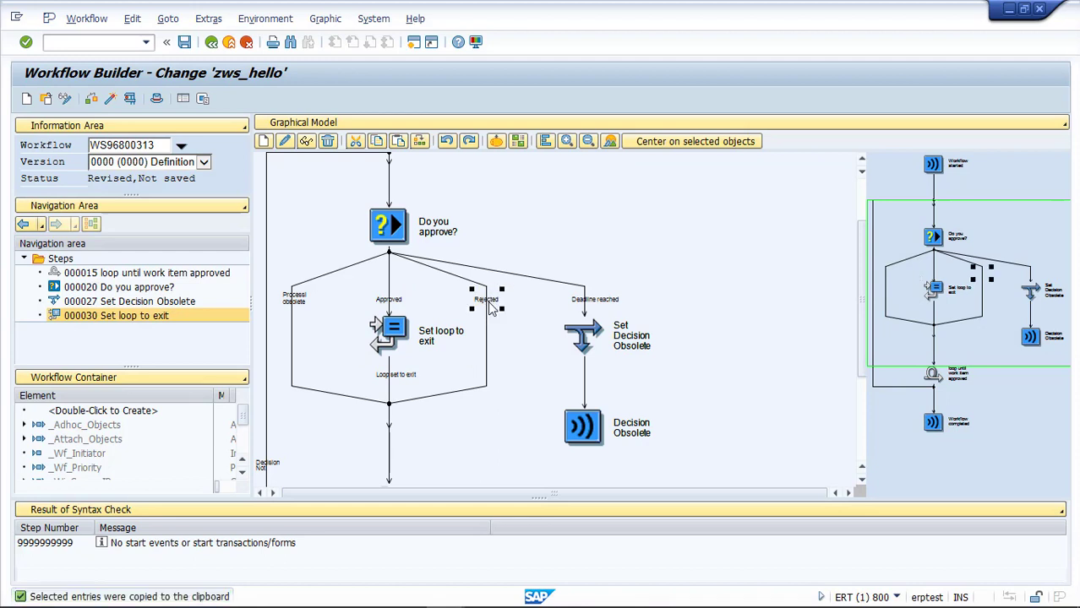
left_click(398, 141)
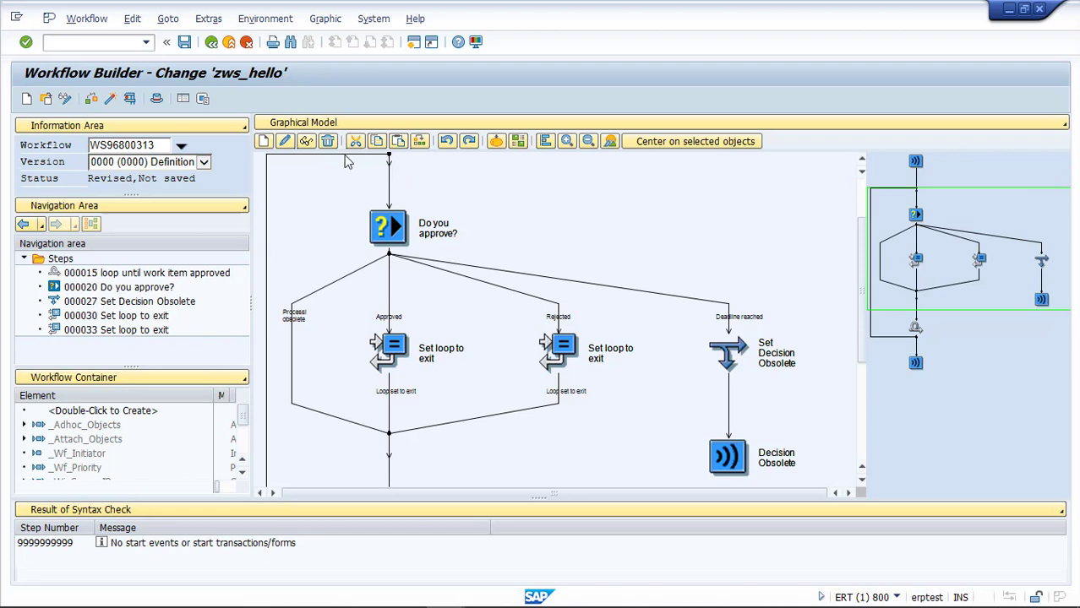
Save the workflow definition, check its syntax and activate it
left_click(185, 42)
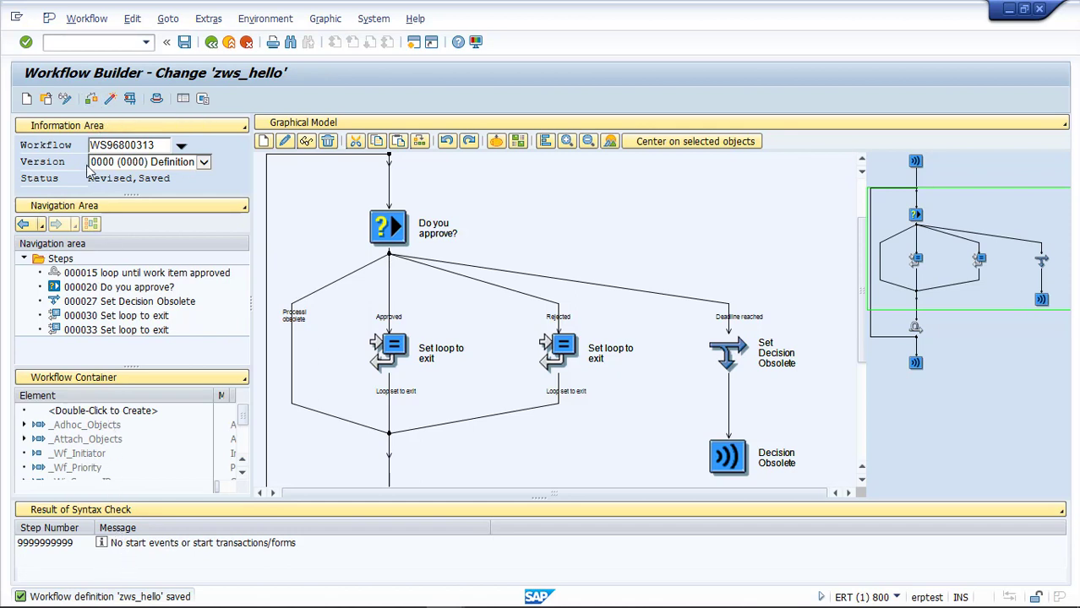
left_click(92, 99)
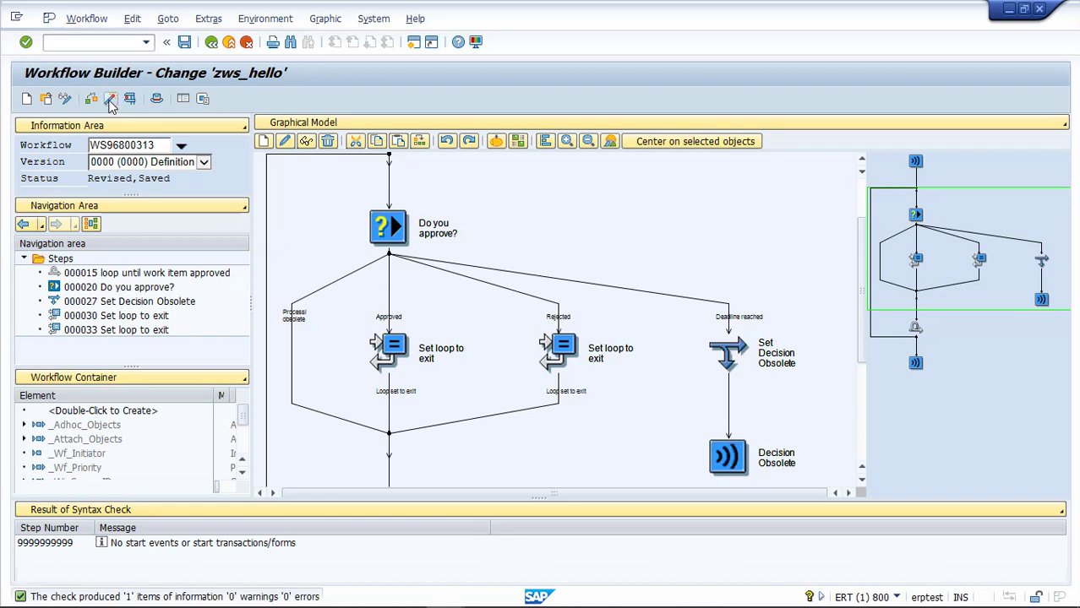
left_click(110, 99)
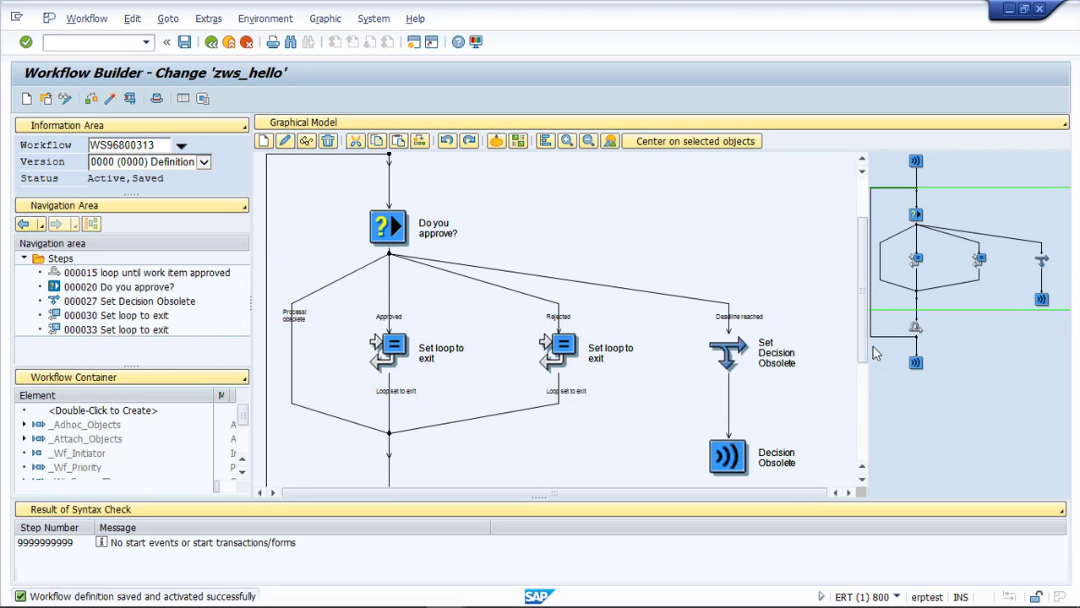
Examine the flow from the "Do you approve?" decision through the loop step to the workflow's end
left_click_drag(863, 347, 862, 403)
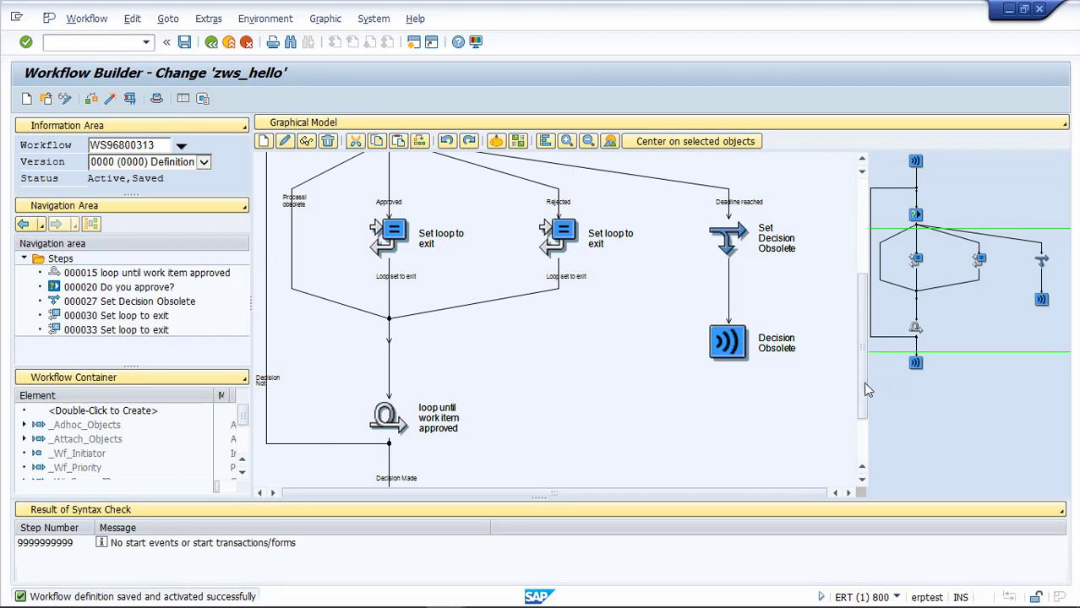
left_click_drag(865, 388, 864, 327)
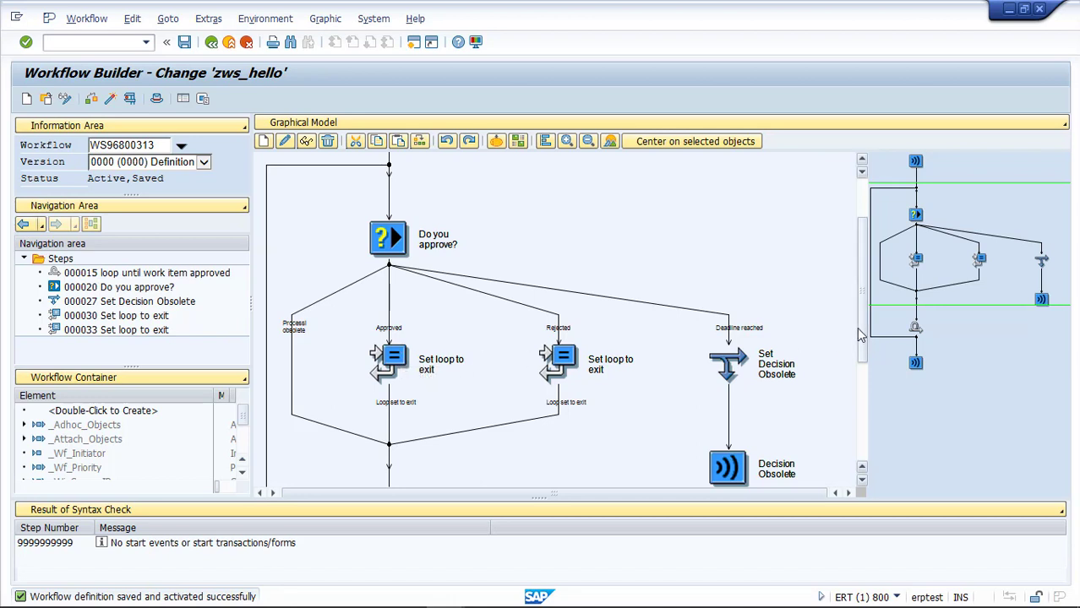
left_click_drag(864, 369, 864, 420)
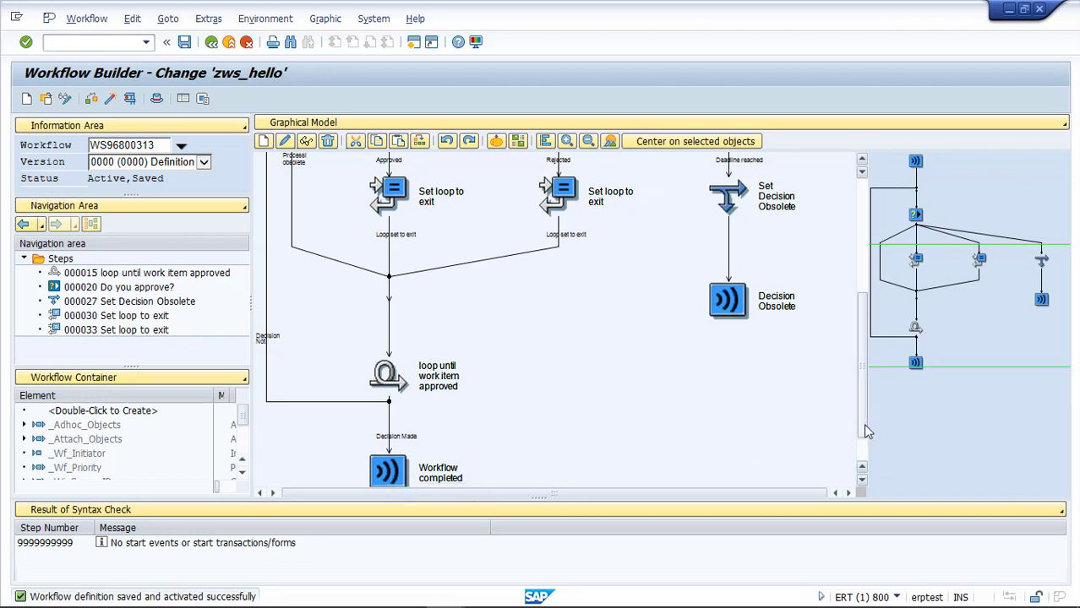
left_click_drag(863, 424, 865, 378)
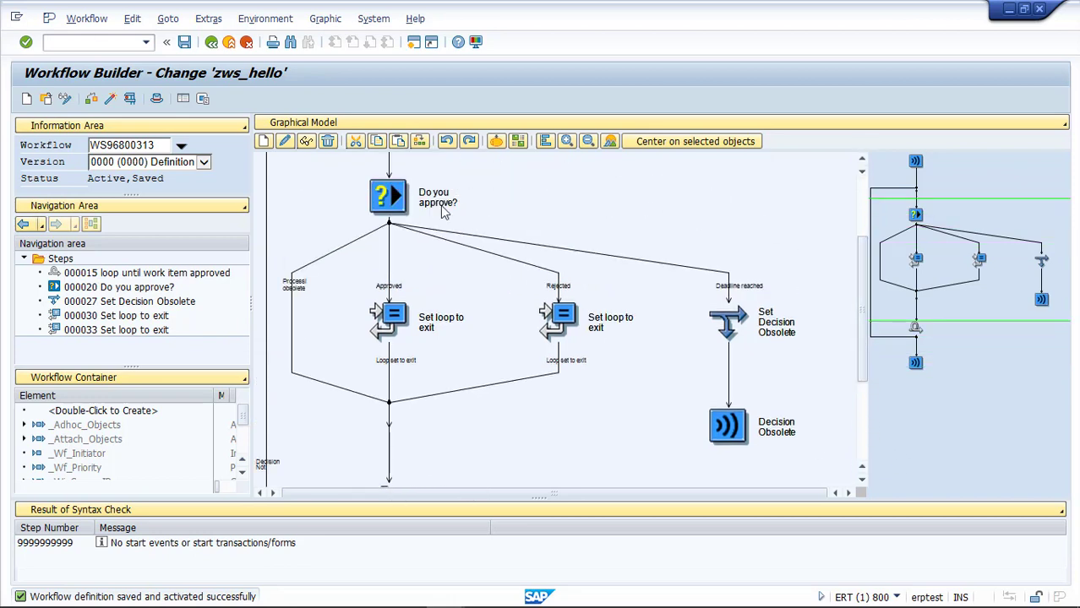
left_click(303, 293)
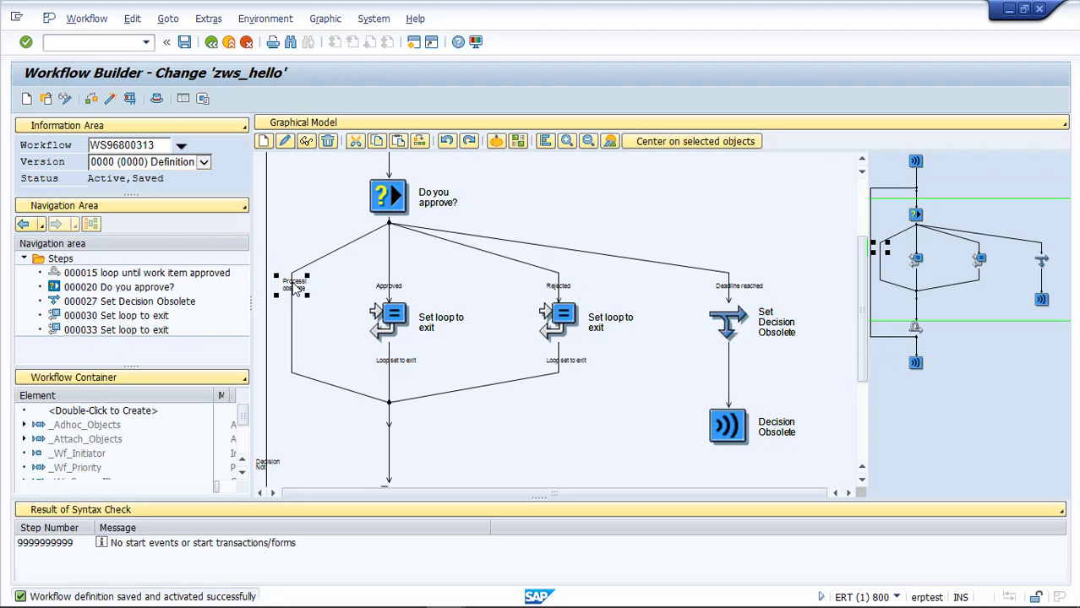
right_click(295, 290)
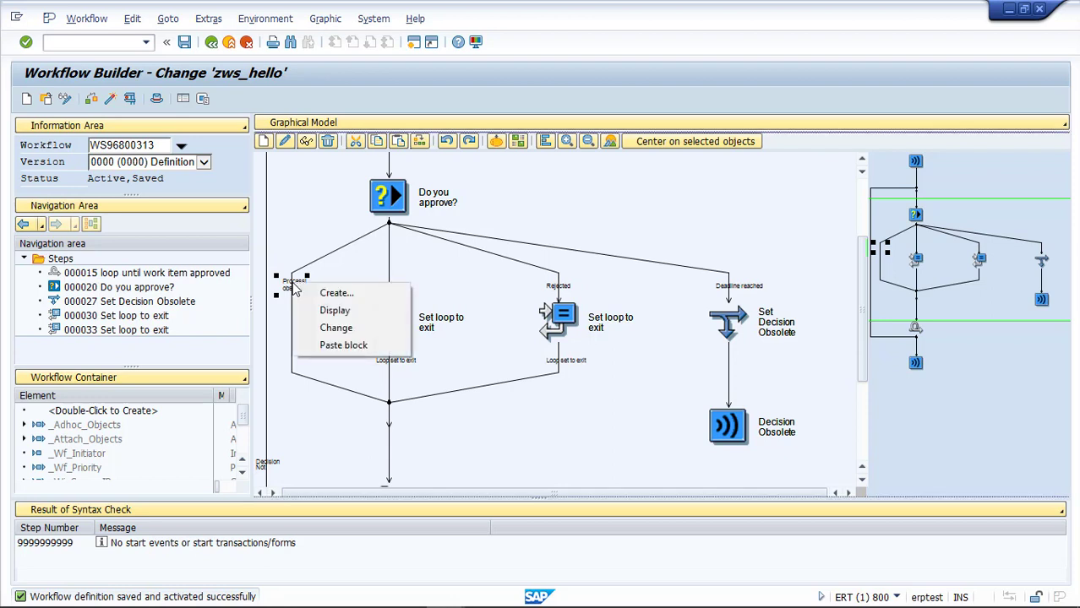
left_click(332, 298)
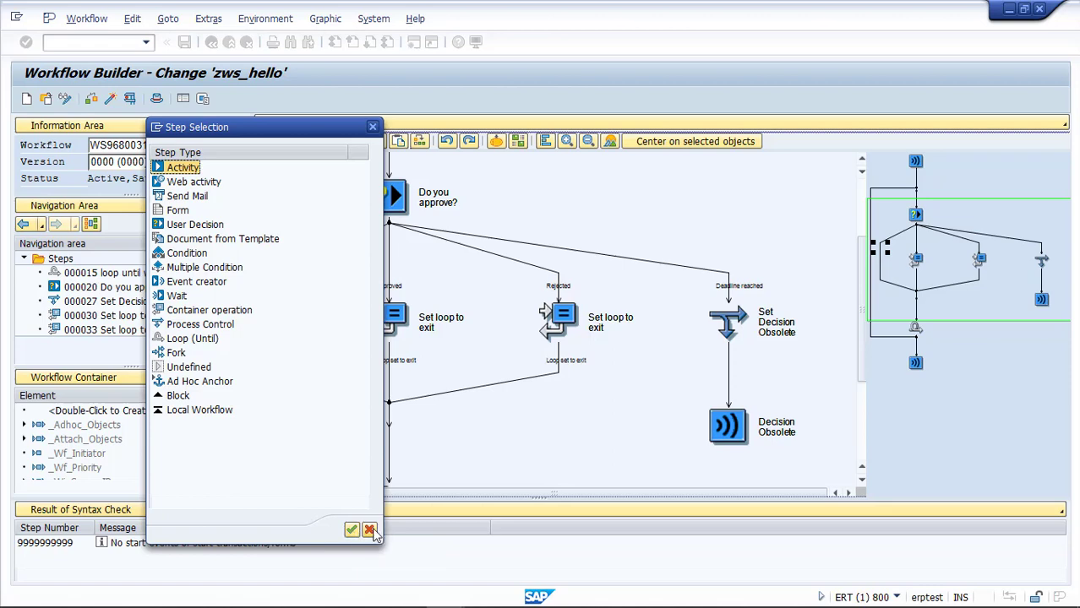
left_click(370, 530)
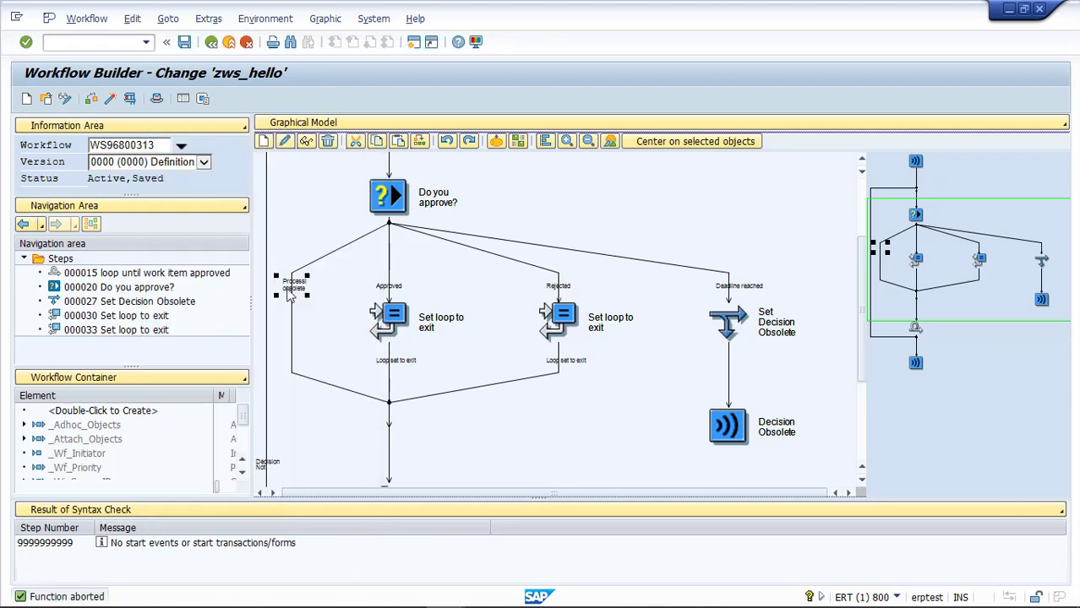